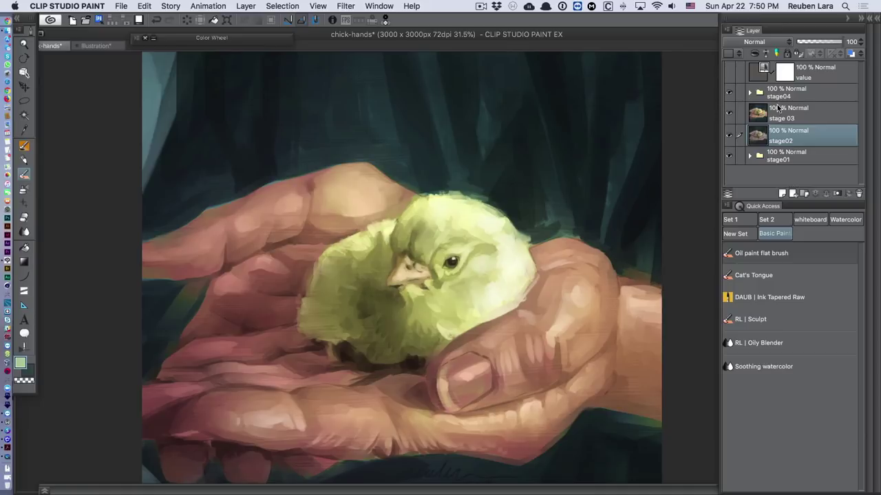
Switch to QuickTime Player, scrub the chick hands recording back to about 05:07, and return to Clip Studio Paint
click(7, 463)
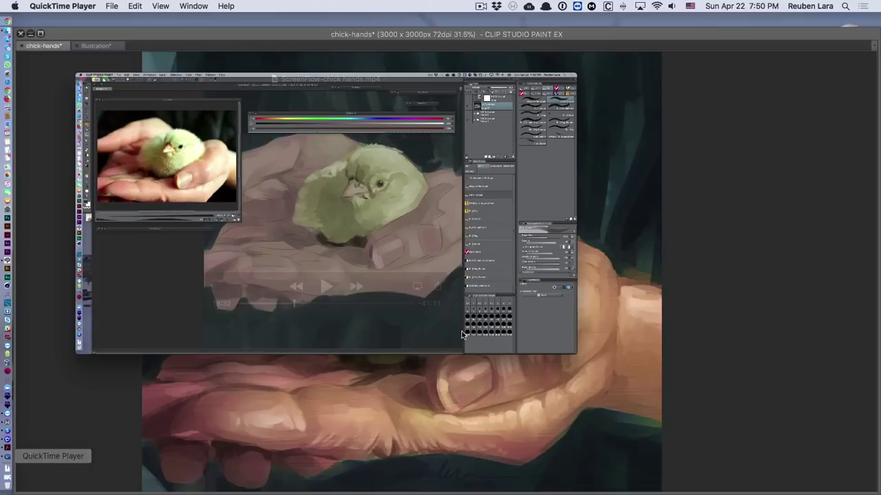
drag(306, 309, 278, 302)
drag(254, 288, 158, 334)
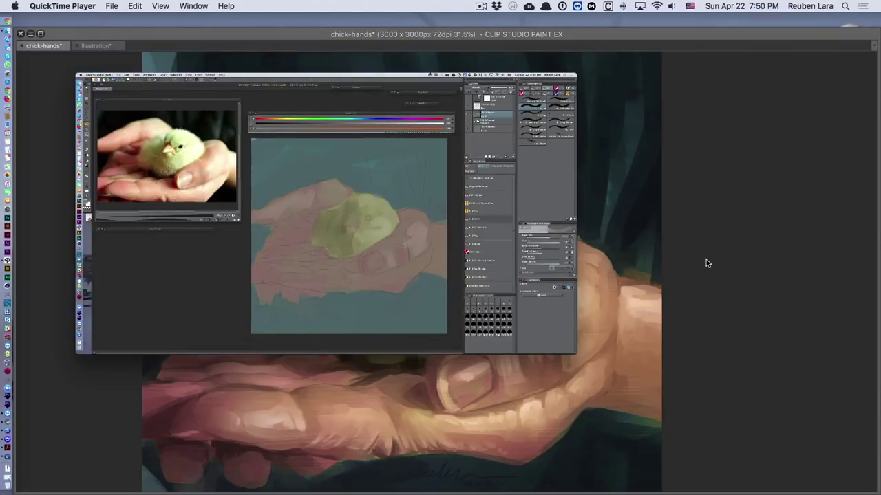
click(683, 259)
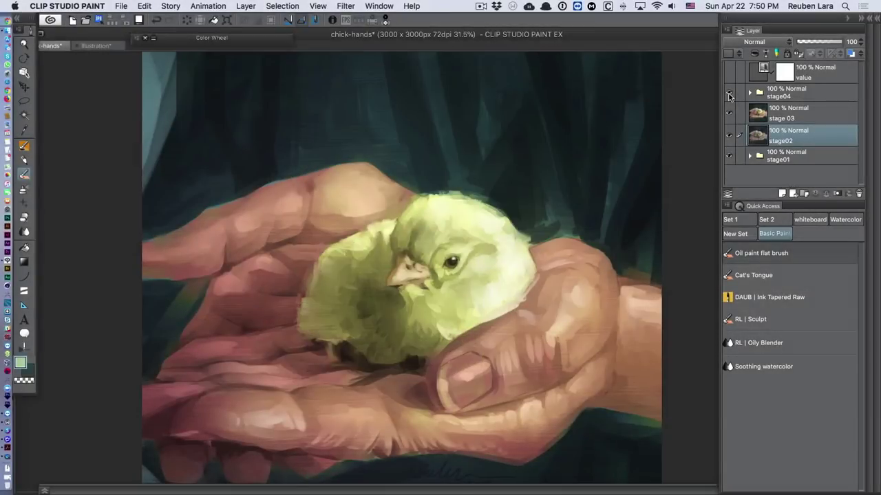
Hide the stage04 folder and the stage 03 and stage02 layers so only stage01 is displayed
click(730, 95)
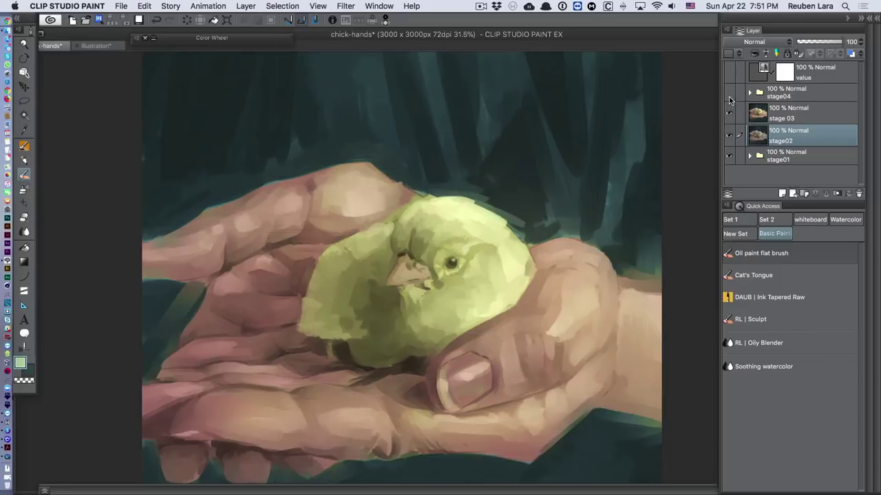
click(729, 113)
click(729, 135)
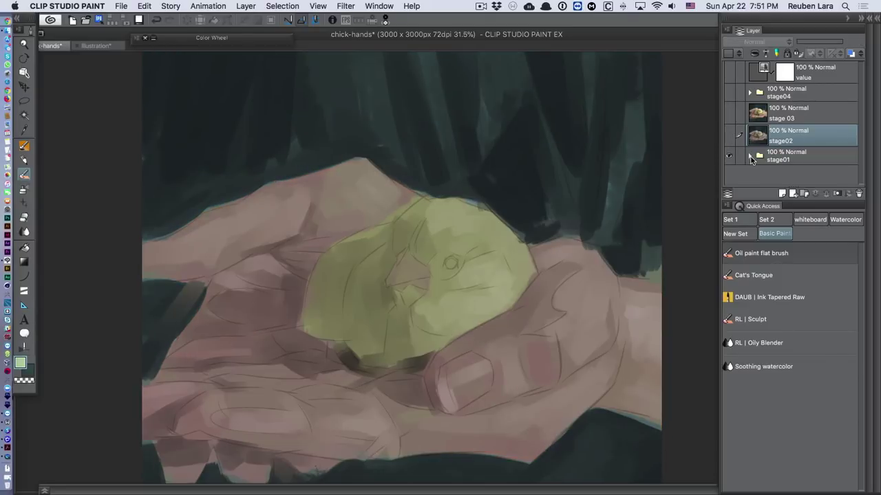
Inspect the layers inside the stage01 folder, checking the painting with and without the line layer, and collapse the folder
click(750, 156)
scroll(805, 156, down, 1)
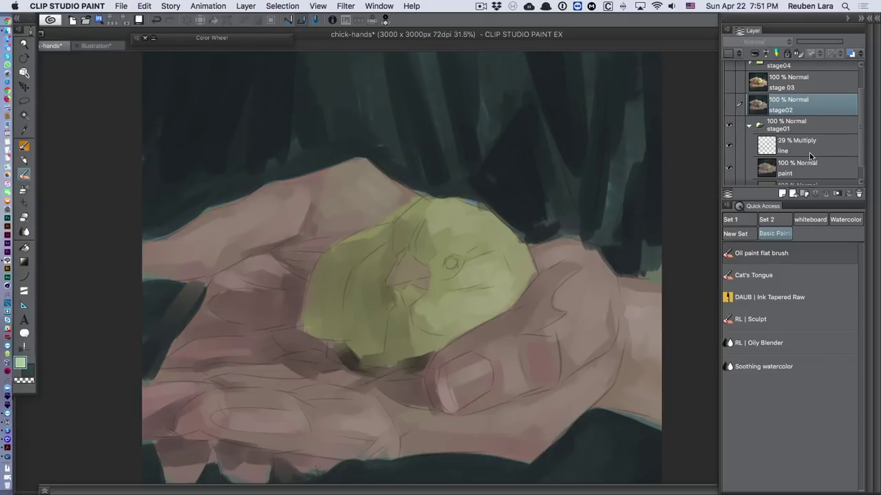
scroll(809, 157, down, 2)
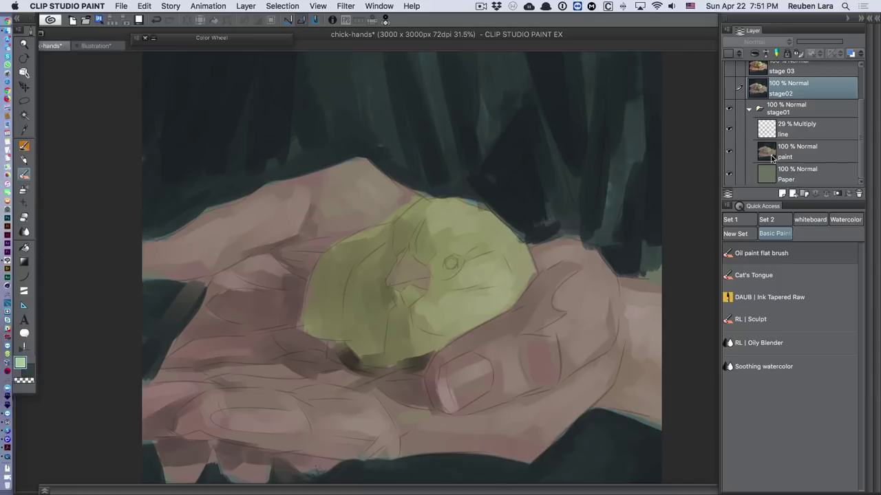
click(730, 128)
click(729, 128)
click(797, 151)
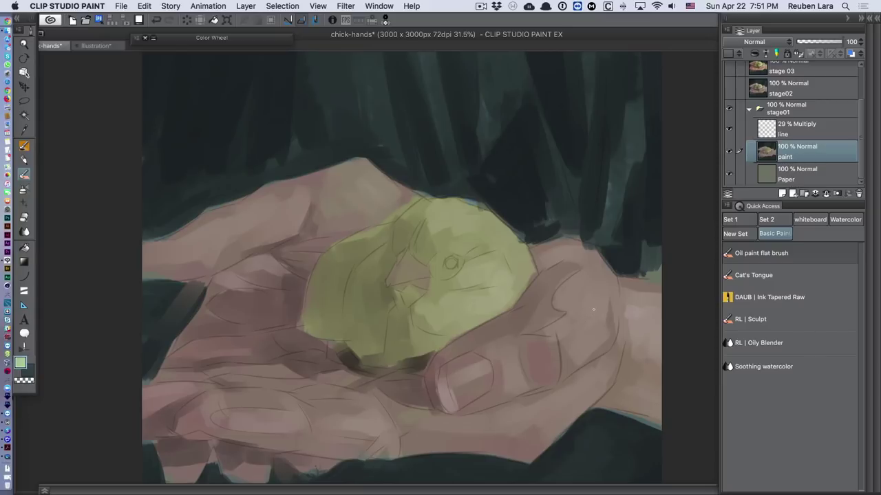
click(749, 109)
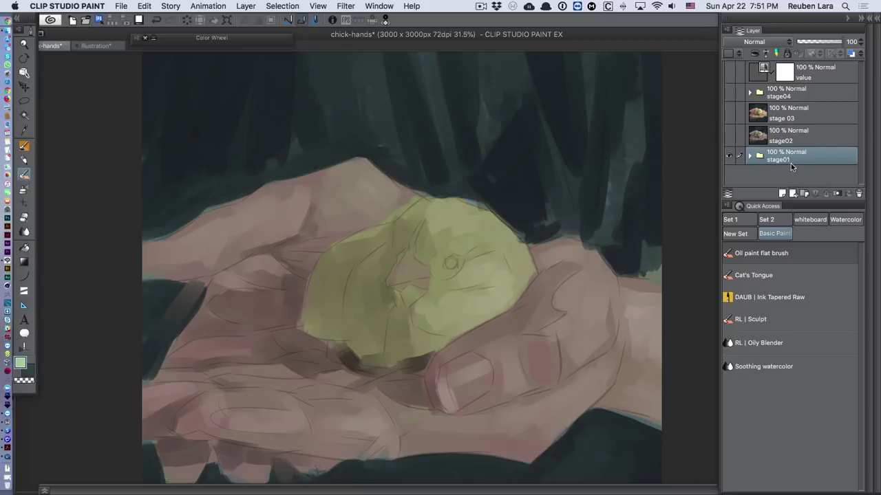
Toggle stage02 repeatedly to compare it with stage01, leave it shown, and briefly preview the stage 03 layer over it
click(731, 135)
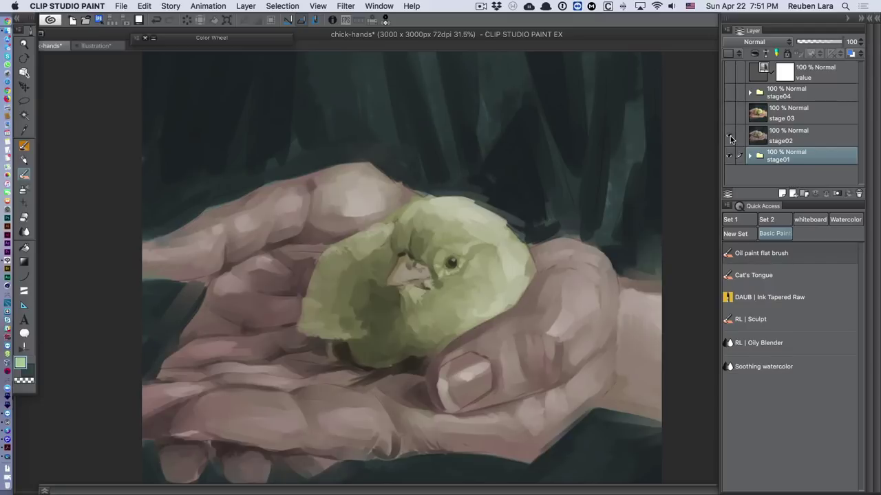
click(730, 136)
click(730, 136)
click(730, 135)
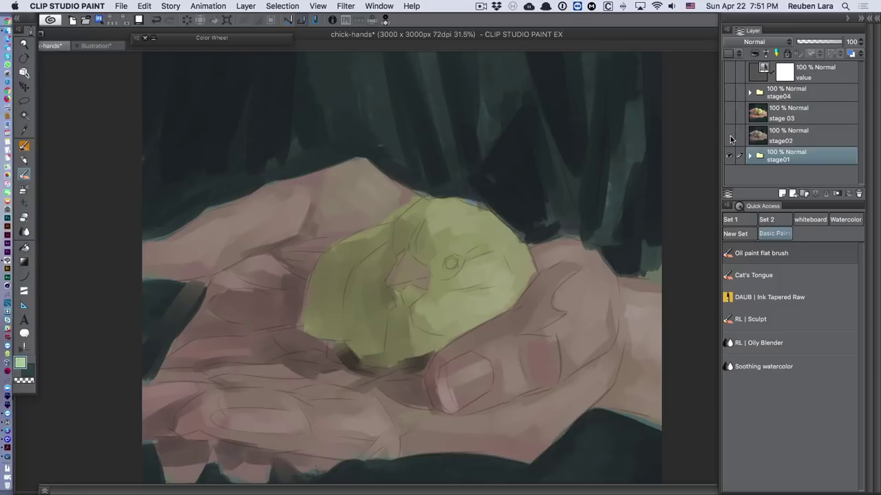
click(730, 136)
click(730, 135)
click(730, 137)
click(730, 115)
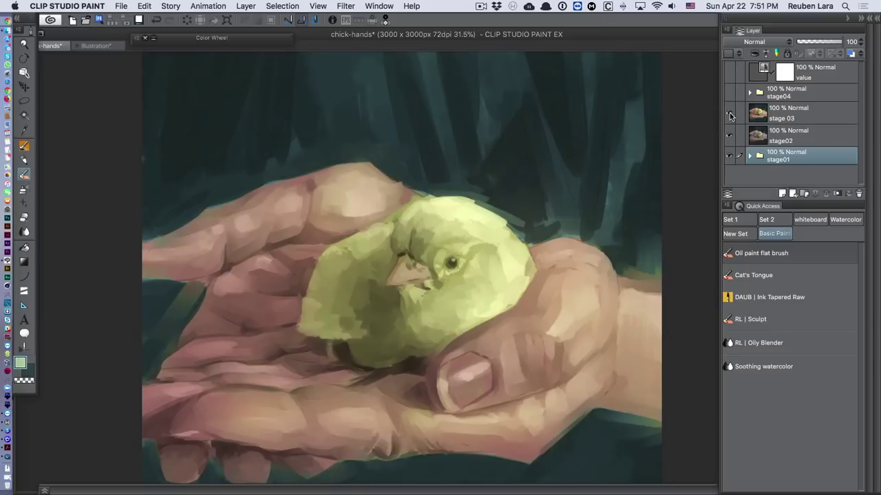
click(730, 115)
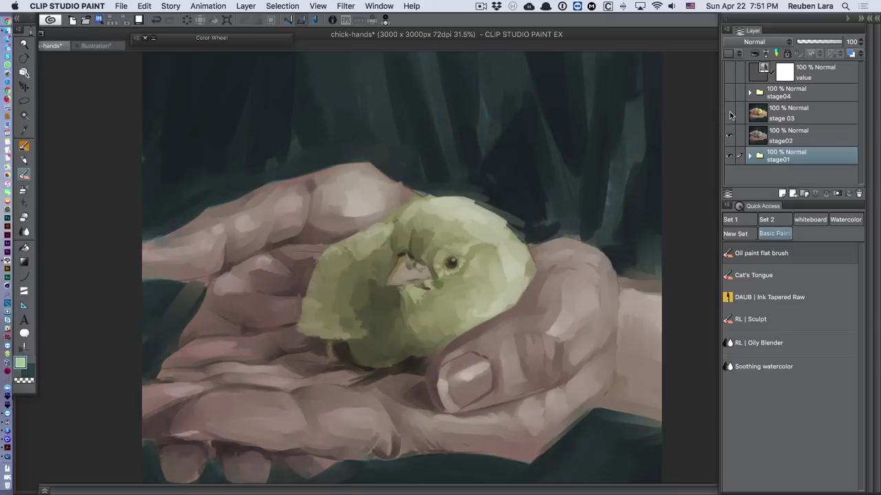
Try raising the saturation of the stage02 layer with Hue/Saturation/Luminosity, and cancel the adjustment
click(755, 140)
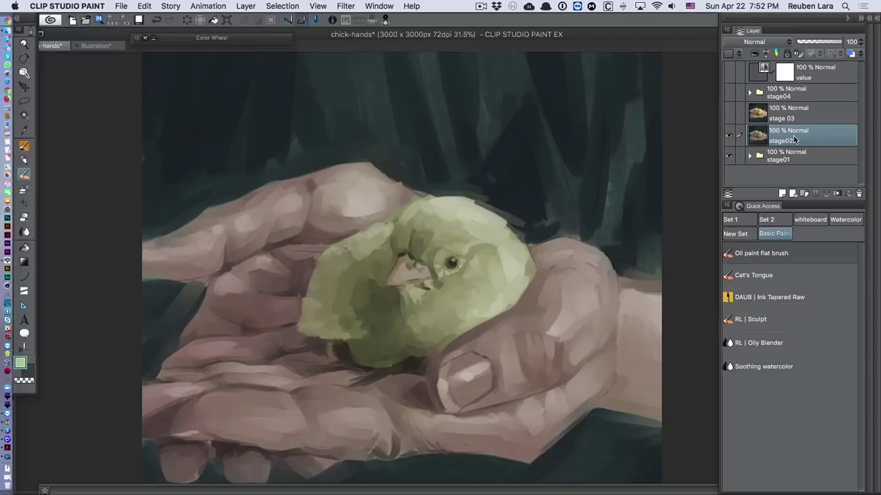
key(super+u)
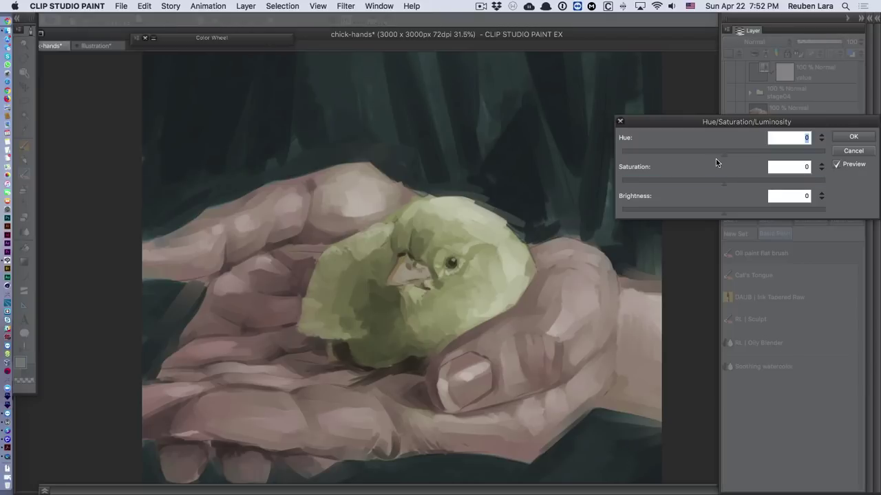
drag(612, 118, 451, 102)
mouse_move(556, 171)
mouse_down()
mouse_move(637, 172)
mouse_move(571, 172)
mouse_up()
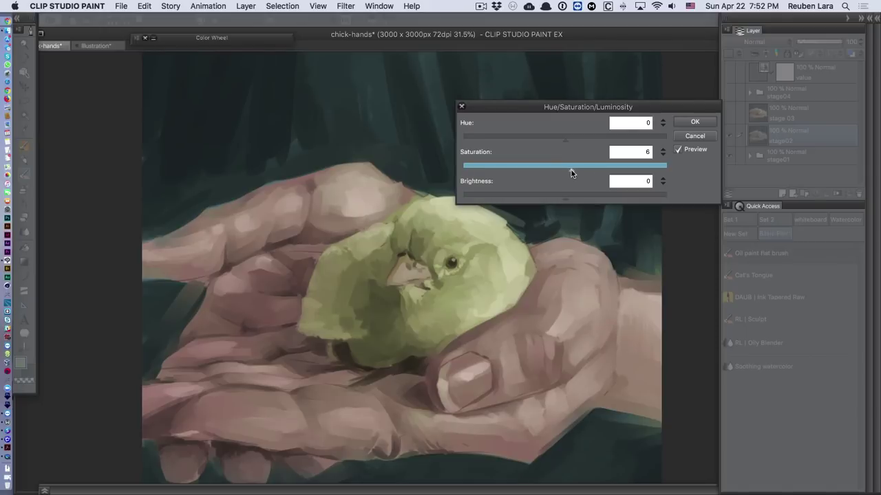
click(698, 135)
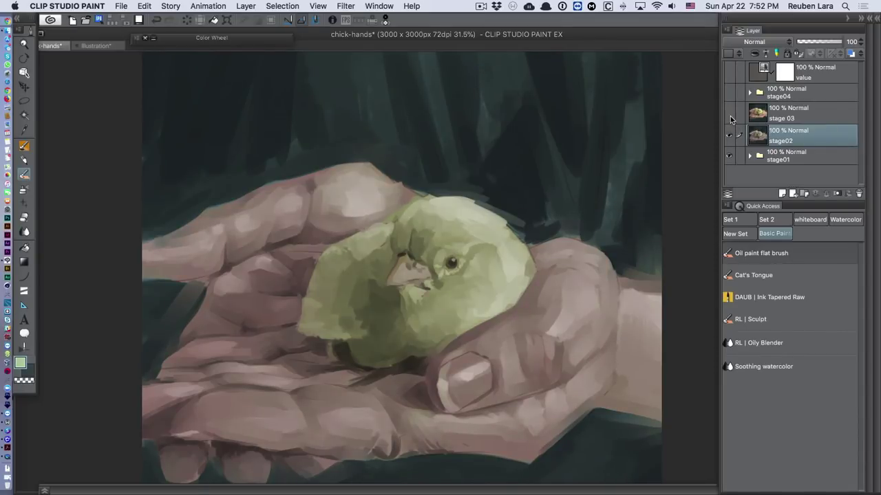
Show the stage 03 layer and stage04 folder, and hide the gesso03 and color shifts folders inside stage04
click(730, 113)
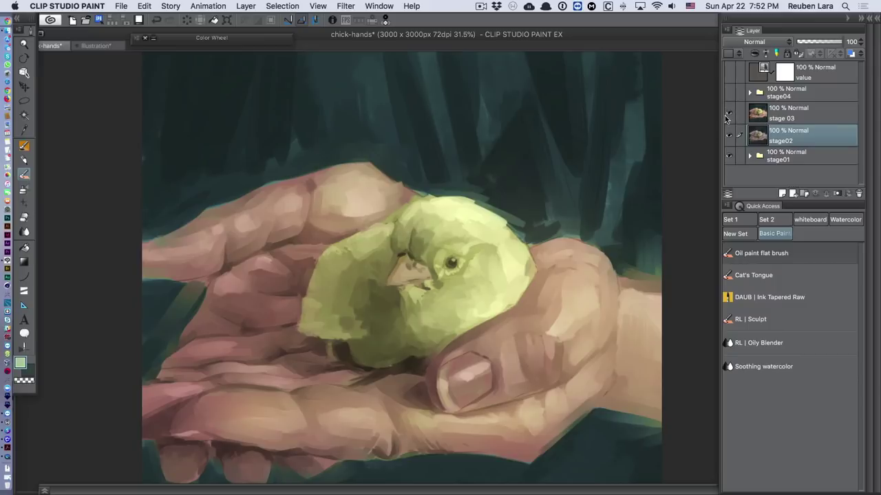
click(729, 92)
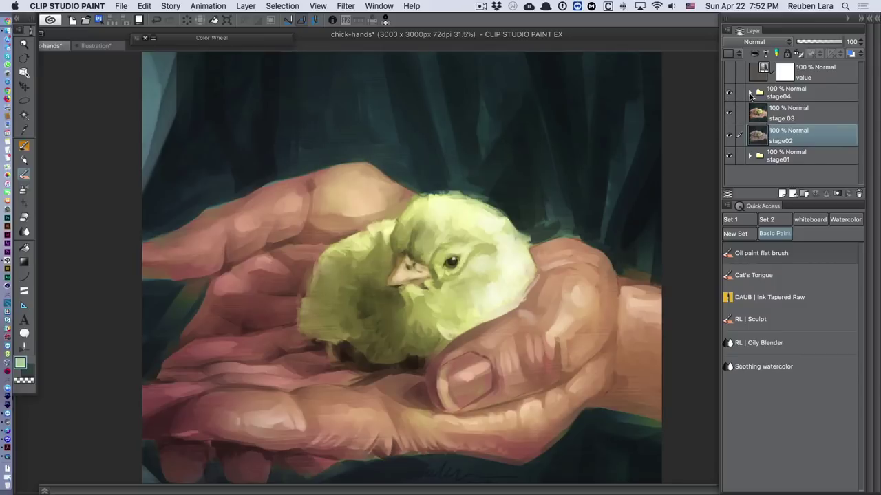
click(750, 96)
scroll(738, 125, down, 1)
scroll(738, 125, up, 1)
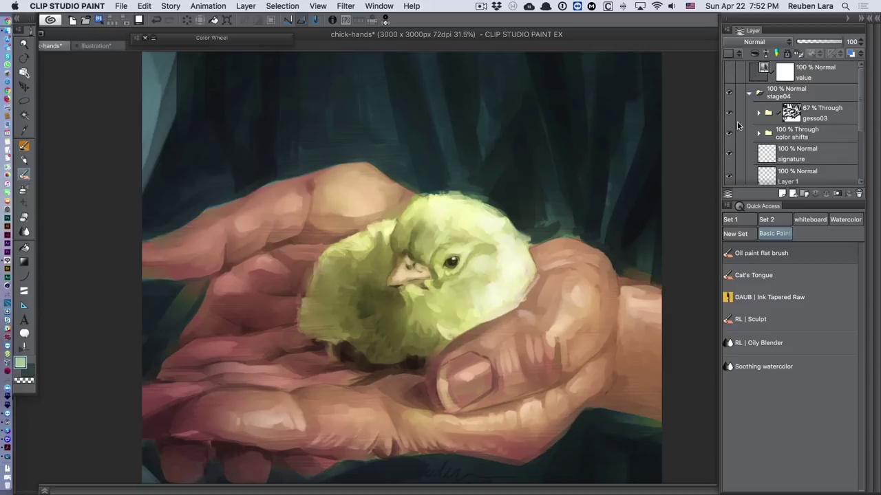
click(729, 112)
click(728, 135)
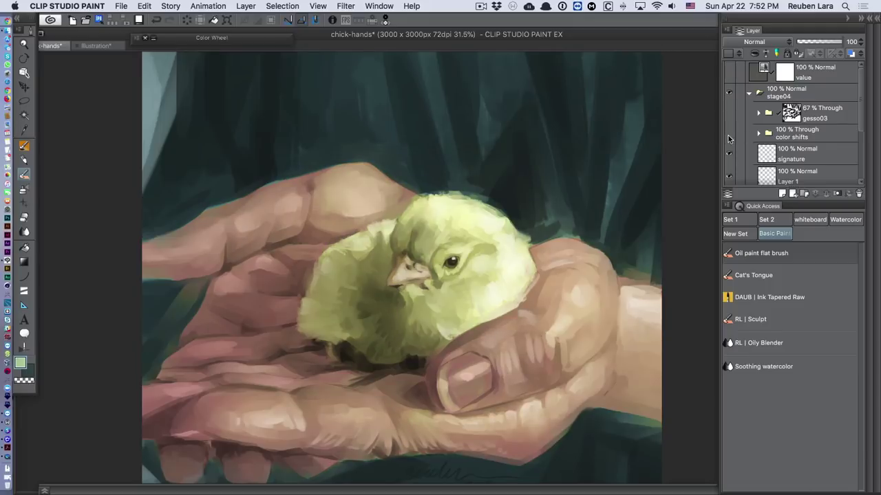
click(729, 135)
click(729, 135)
click(749, 92)
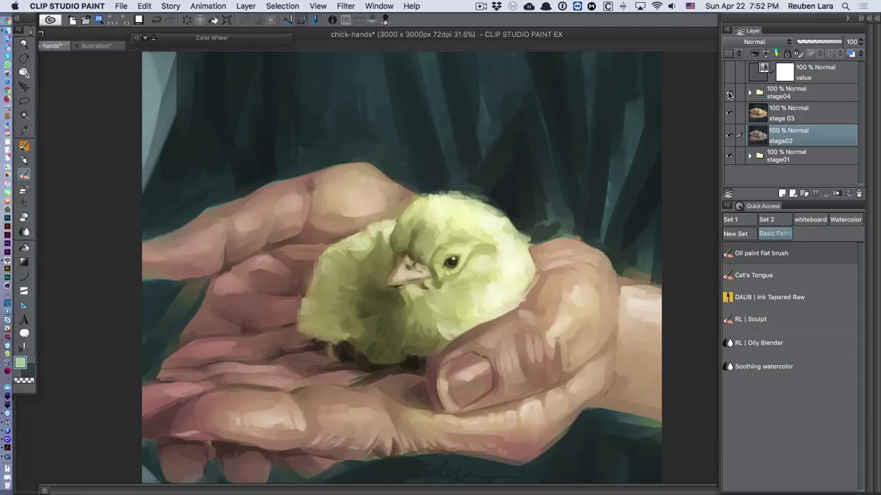
Select the stage 03 layer and toggle the stage04 folder to compare the two stages, ending with stage04 hidden
click(729, 94)
click(781, 121)
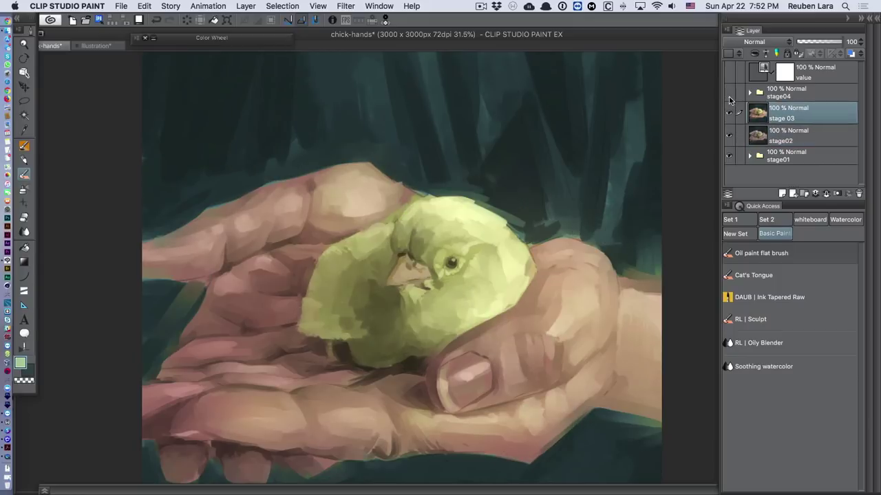
click(730, 93)
click(730, 93)
click(730, 93)
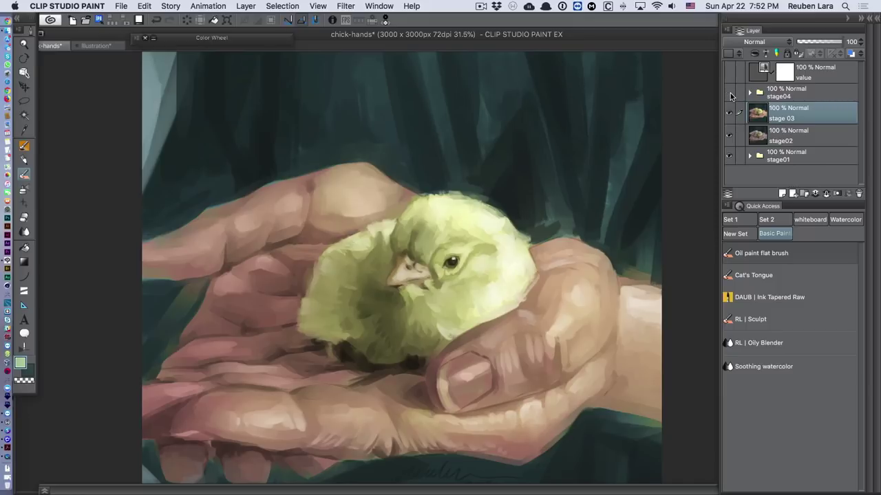
click(730, 93)
click(730, 93)
click(730, 93)
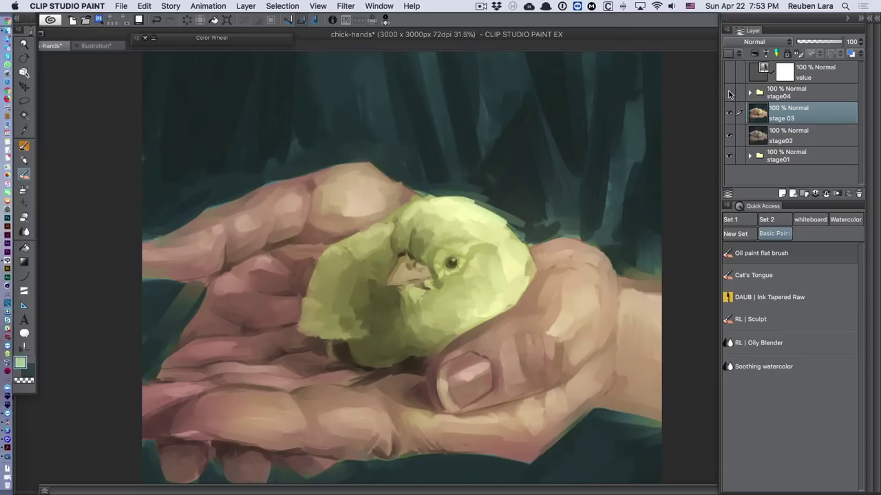
click(729, 94)
click(729, 93)
click(729, 93)
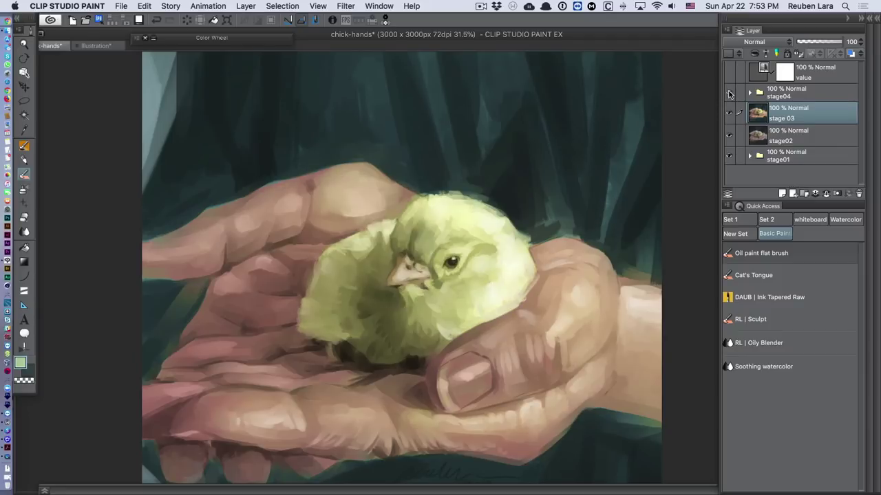
click(729, 94)
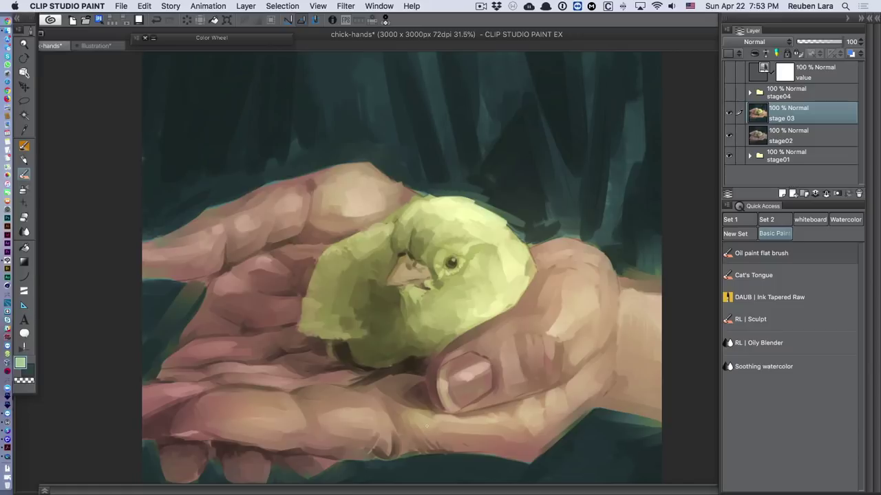
Compare the chick and hands with and without the stage04 refinements once more, and leave the stage04 folder shown
key(k)
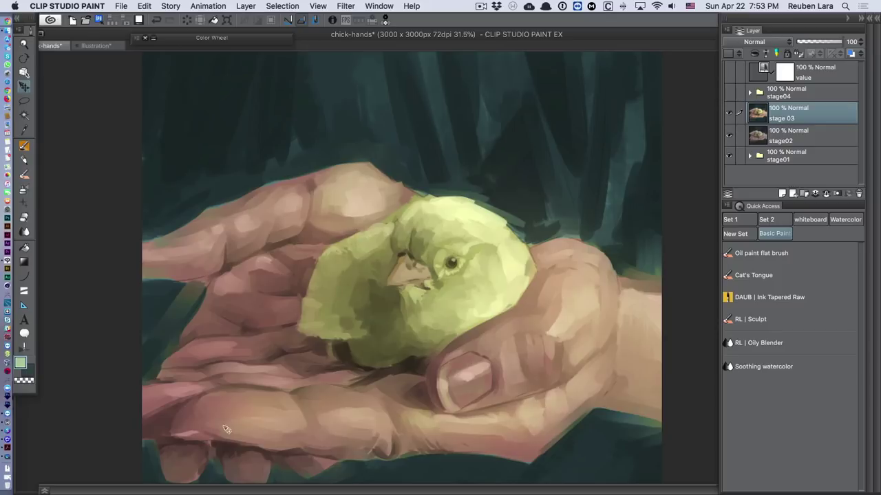
click(728, 93)
click(729, 93)
click(728, 93)
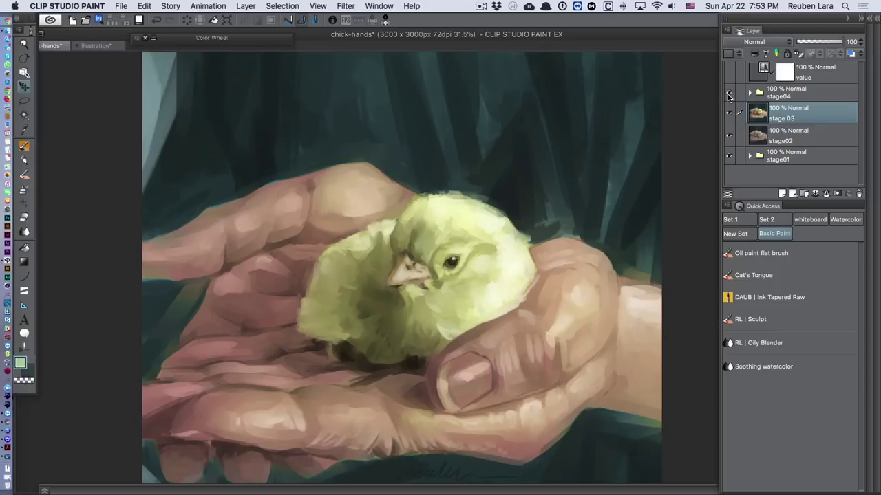
click(728, 95)
click(728, 95)
click(730, 94)
click(730, 92)
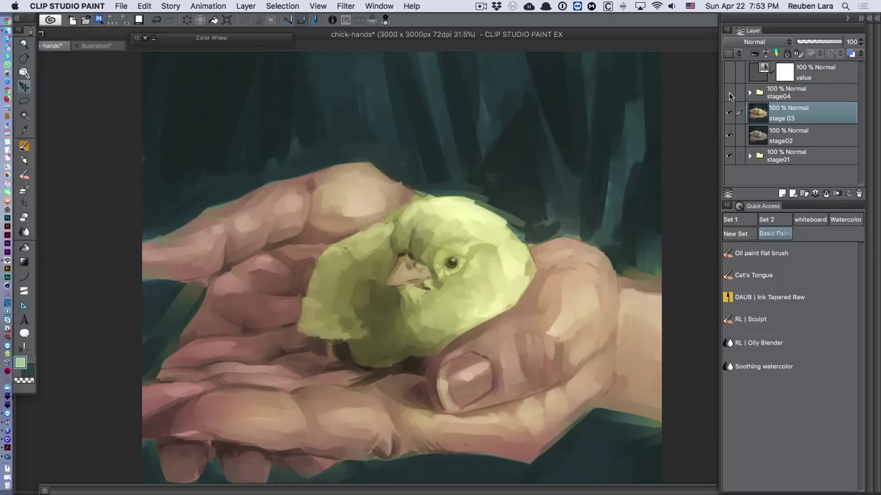
click(729, 93)
click(729, 93)
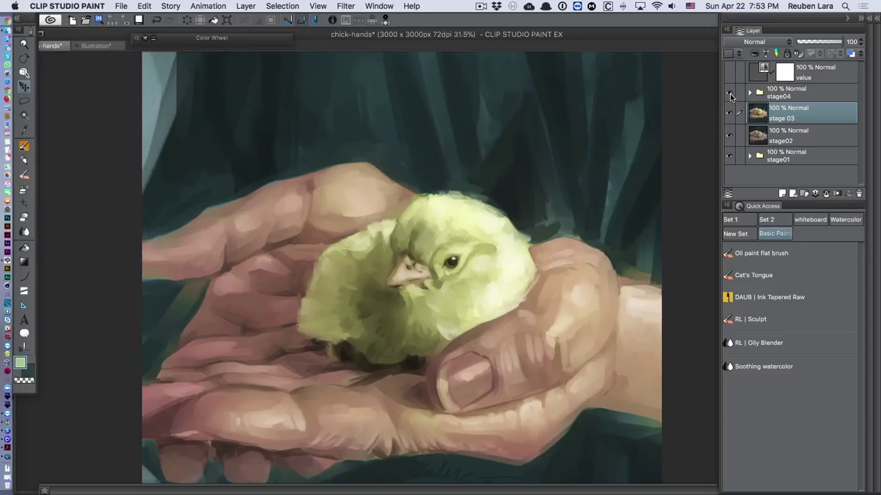
click(730, 94)
click(730, 93)
Switch to QuickTime Player, enlarge the recording's window, and scrub through 06:03 and 10:54 to the grayscale value view at 25:08
click(9, 457)
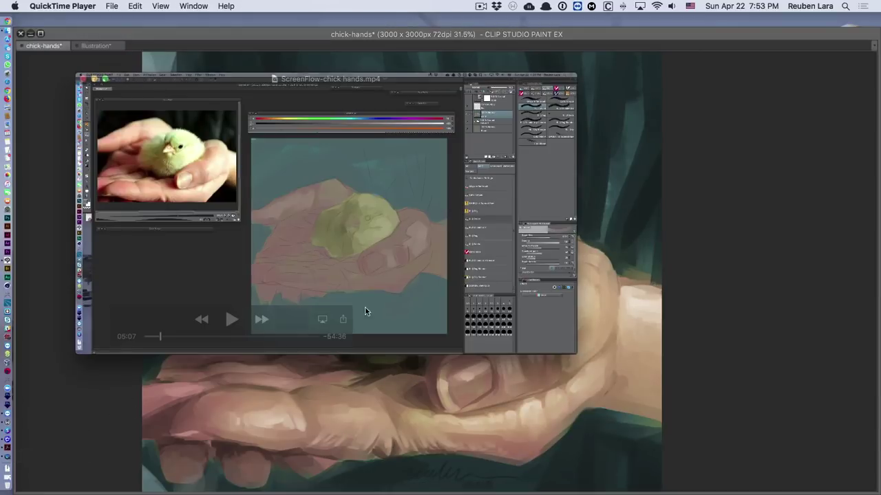
drag(576, 379, 862, 472)
mouse_move(174, 450)
mouse_down()
mouse_move(158, 448)
mouse_move(176, 450)
mouse_up()
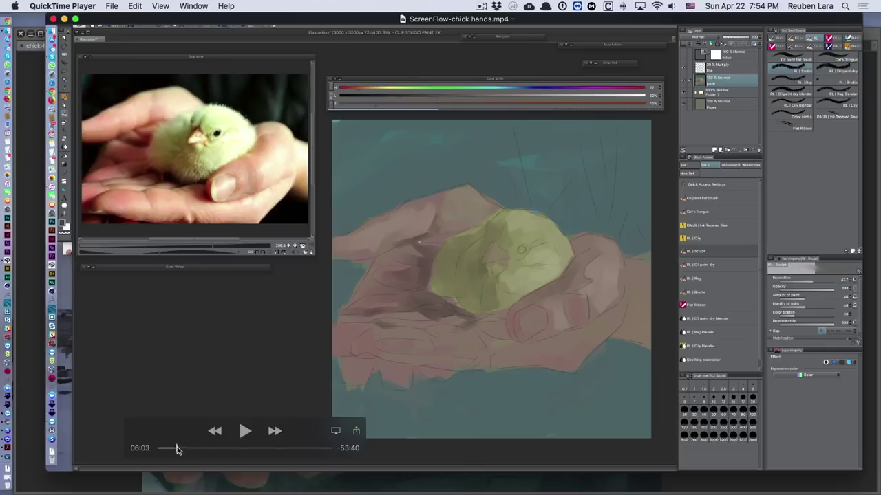
drag(177, 447, 191, 451)
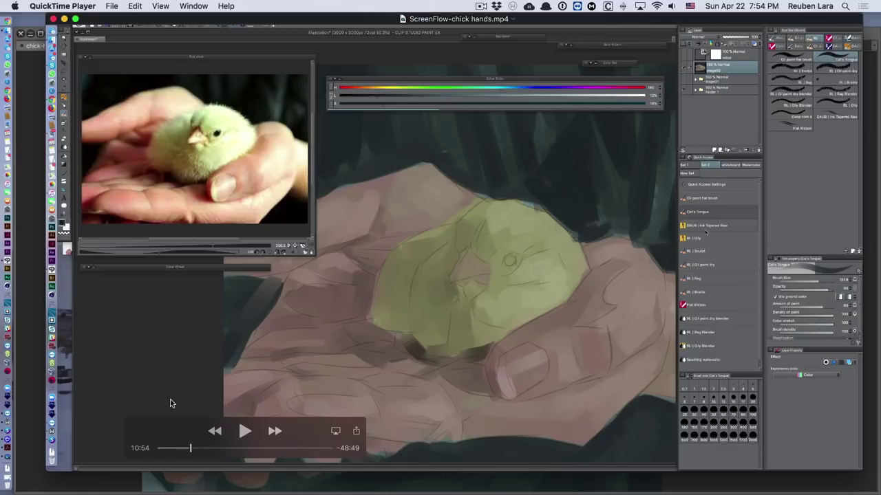
drag(190, 448, 231, 449)
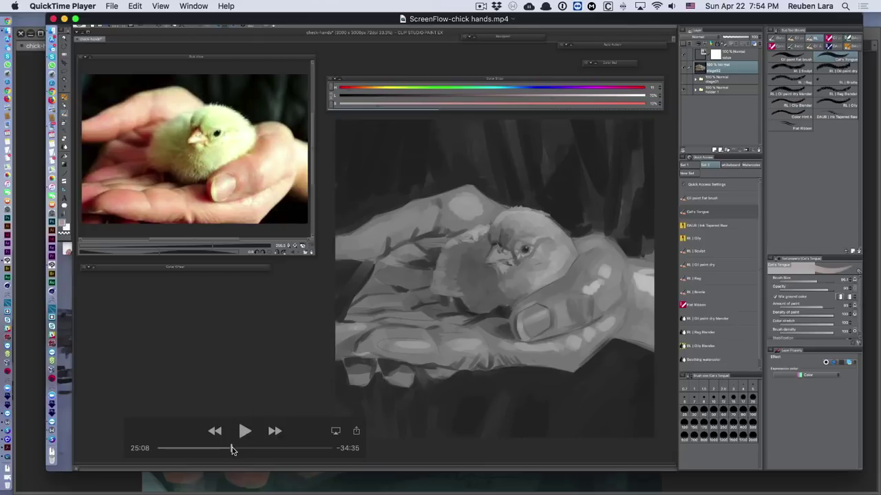
Scrub the recording to compare the color view at 23:03 with the grayscale view at 24:33, return to 23:26, and play it at 2x speed
drag(231, 447, 223, 454)
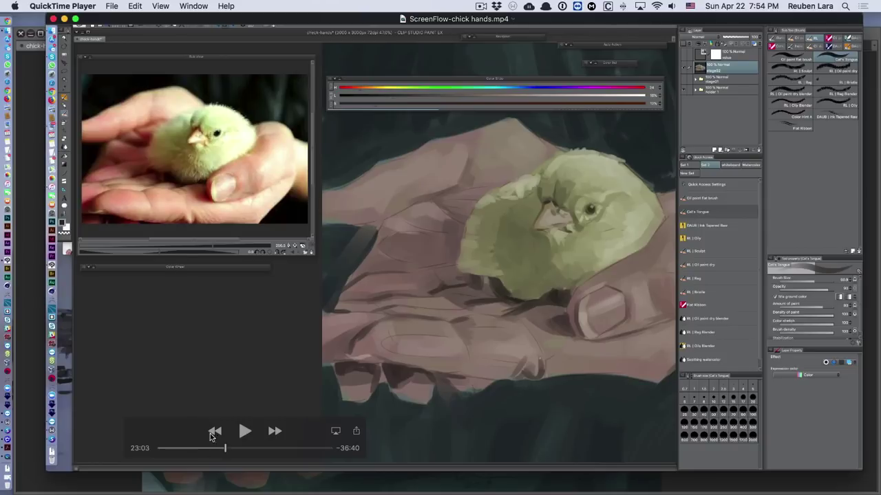
drag(223, 448, 229, 448)
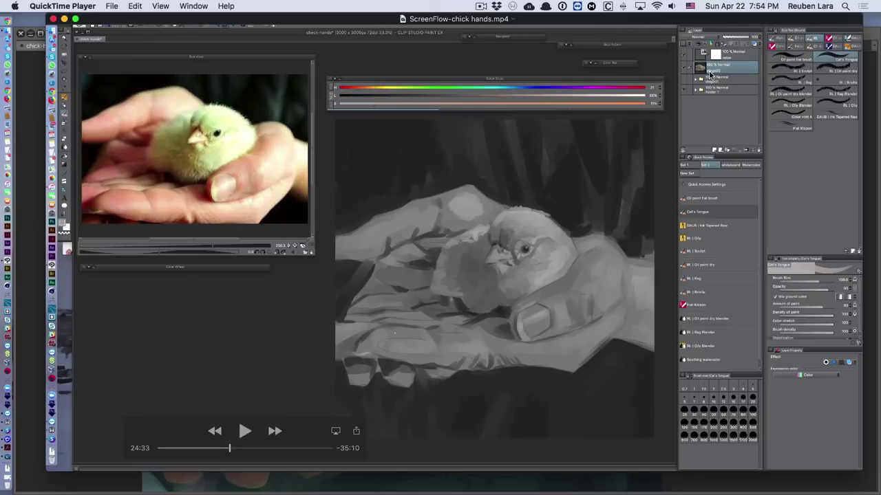
drag(229, 448, 225, 449)
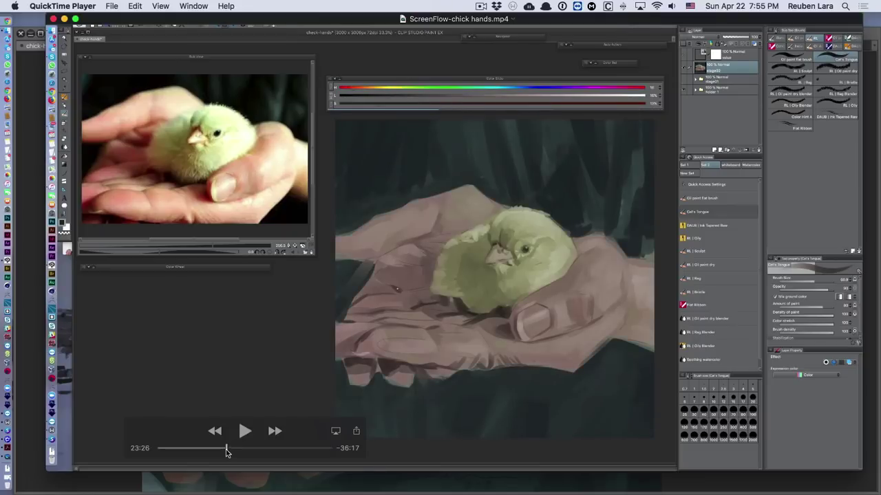
click(245, 431)
click(274, 432)
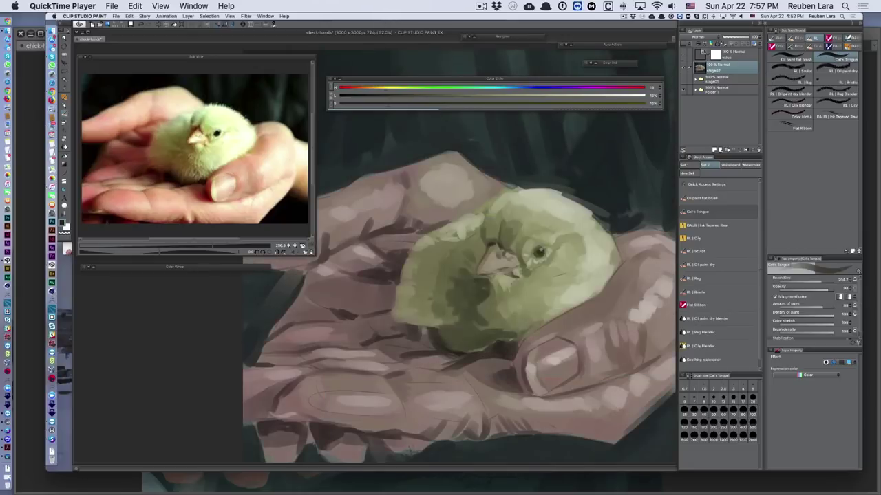
Watch the recorded blending of the knuckle highlights, fingertips and wrist with the RL | Oily Blender brush
mouse_move(536, 310)
mouse_down()
mouse_move(464, 318)
mouse_move(504, 324)
mouse_move(522, 301)
mouse_move(581, 293)
mouse_up()
key(j)
key(j)
key(])
click(584, 293)
key(super+z)
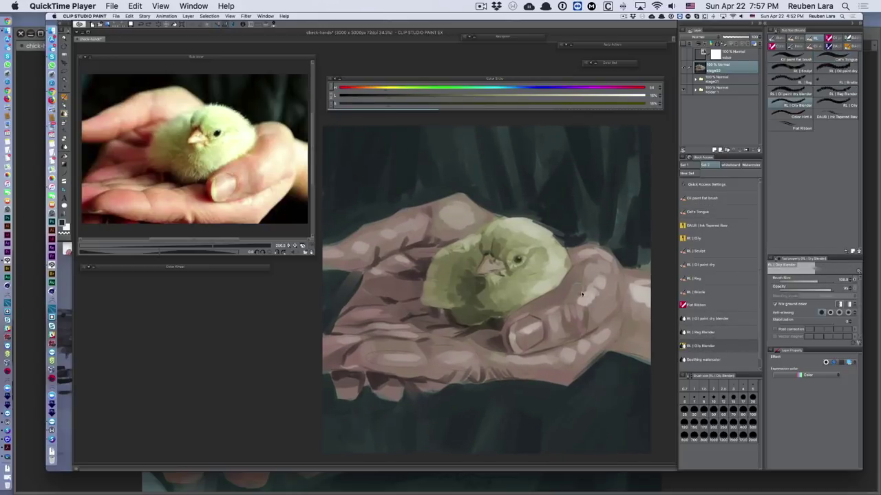
key(])
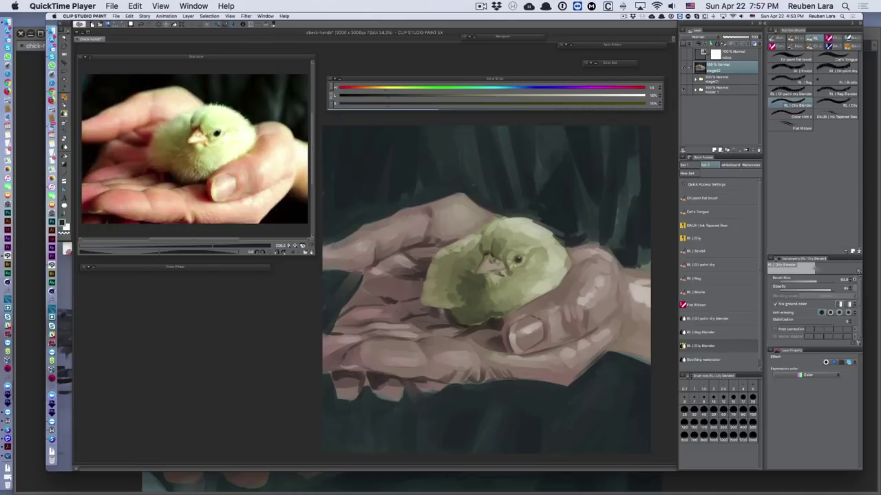
key([)
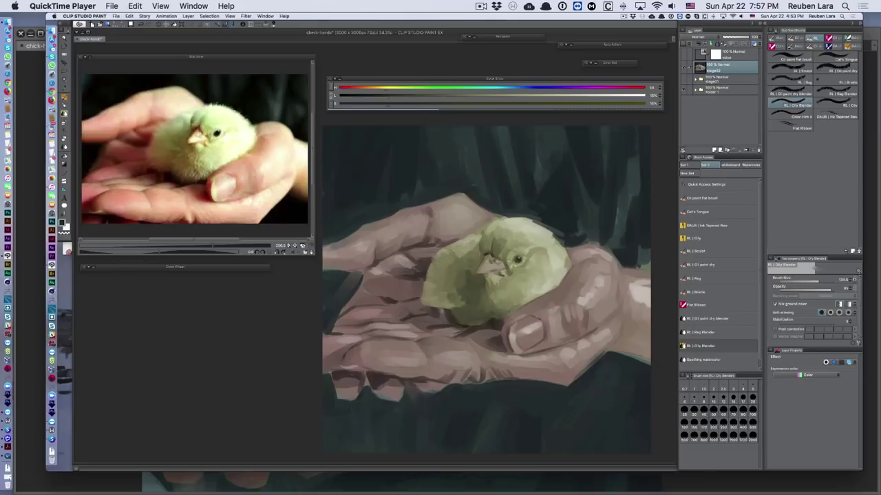
drag(377, 387, 398, 393)
drag(338, 389, 356, 380)
drag(413, 389, 430, 388)
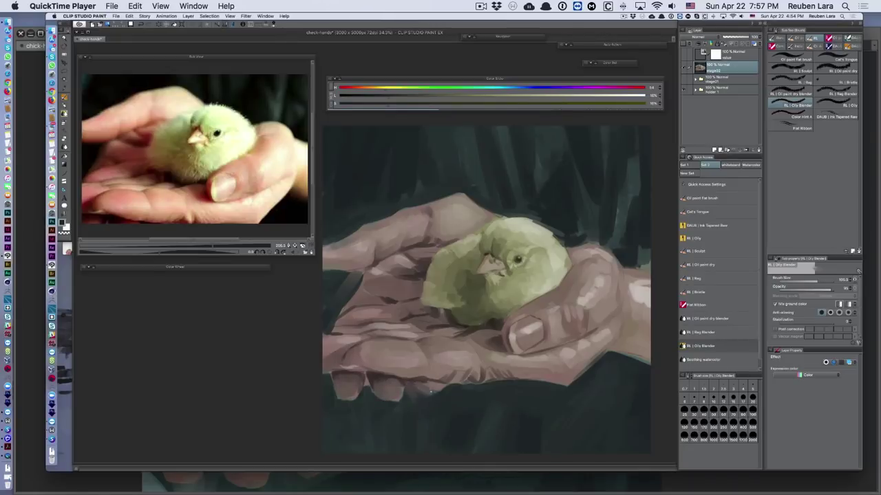
key([)
mouse_move(612, 356)
mouse_down()
mouse_move(644, 364)
mouse_move(622, 369)
mouse_up()
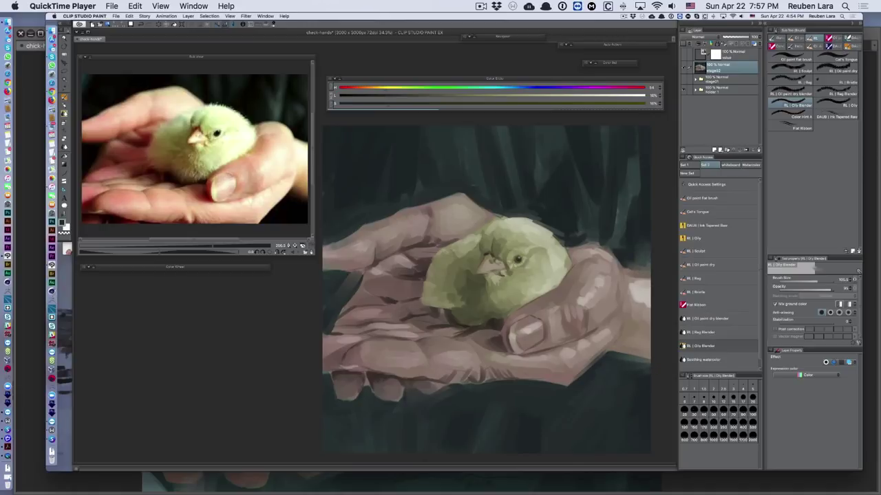
key(])
key(])
drag(644, 310, 630, 306)
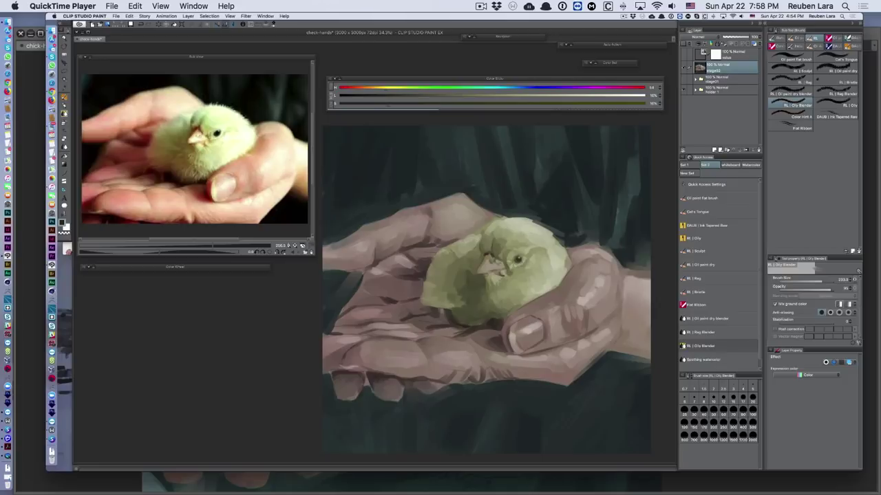
Watch the recorded RL | Sculpt brushwork on the thumb and knuckles, including how skin tones are sampled from the painting
click(710, 252)
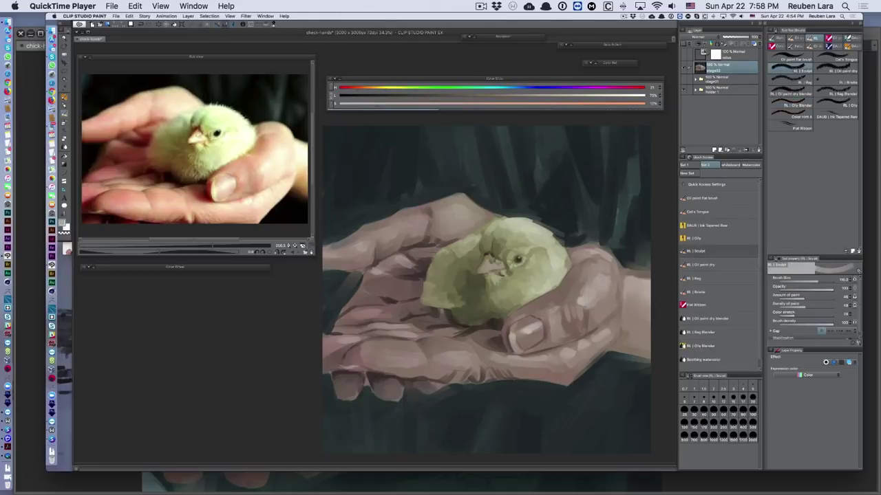
alt+click(568, 300)
alt+click(565, 284)
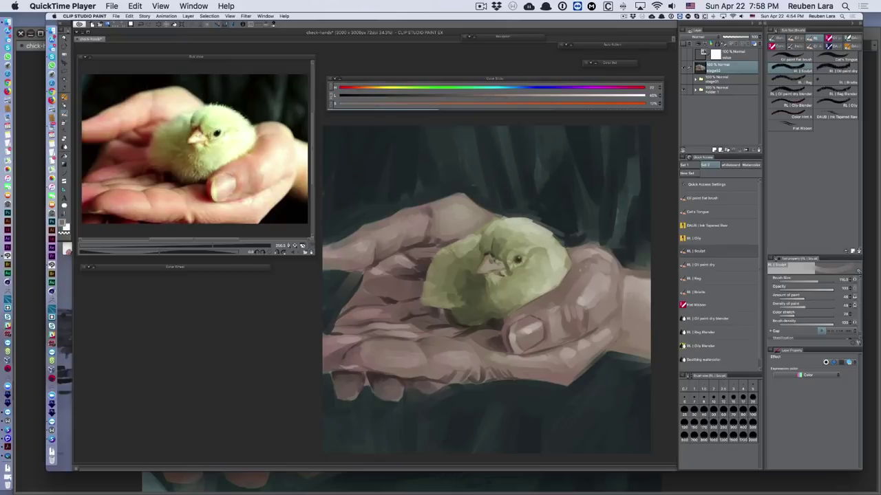
alt+click(548, 300)
alt+click(560, 317)
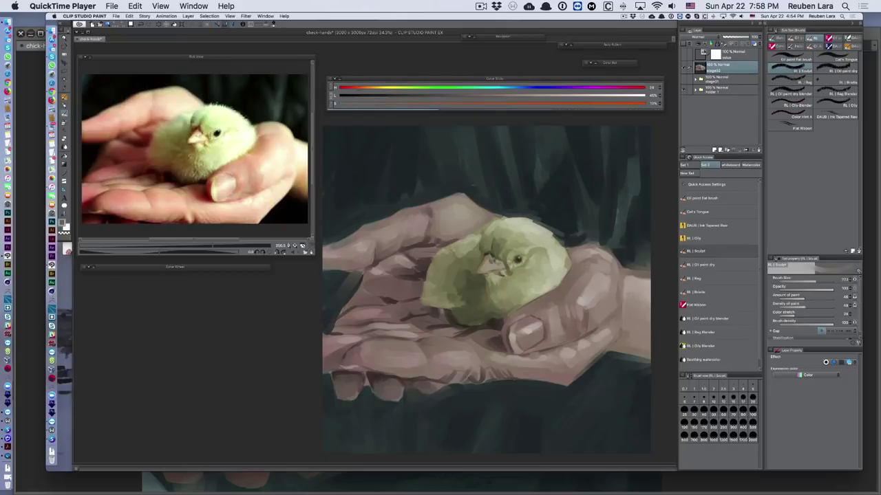
scroll(534, 357, up, 3)
key(bracketleft)
key(bracketleft)
key(bracketleft)
alt+click(539, 348)
alt+click(540, 347)
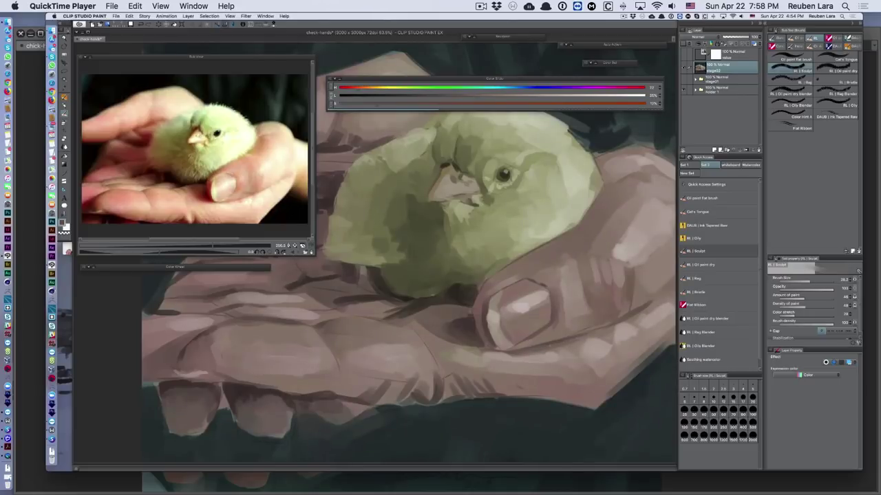
drag(572, 332, 537, 329)
alt+click(555, 345)
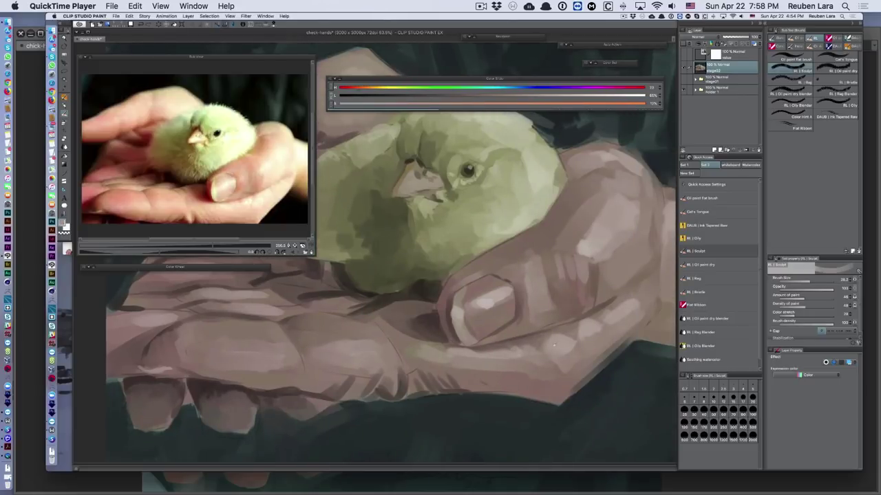
scroll(569, 355, down, 1)
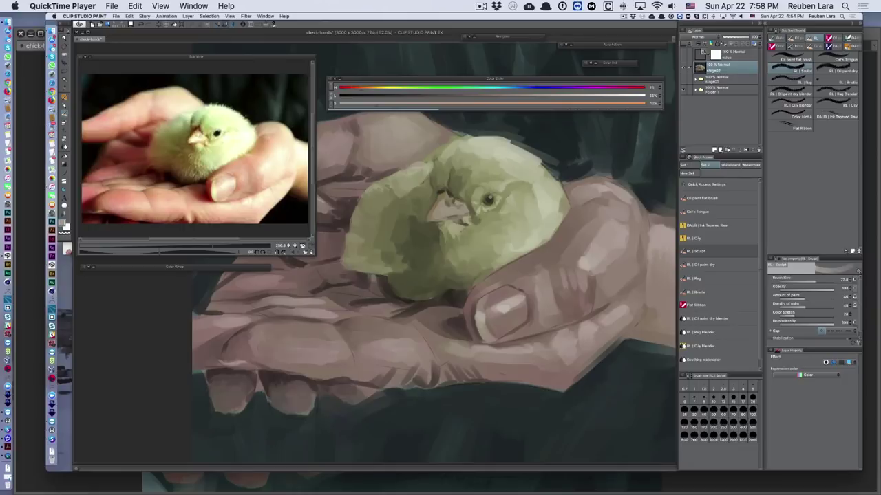
drag(604, 313, 628, 289)
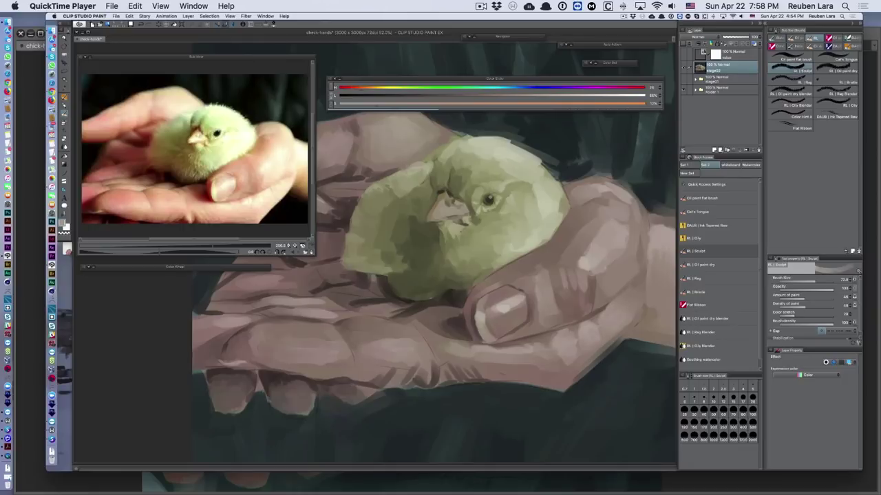
alt+click(606, 297)
scroll(549, 294, down, 5)
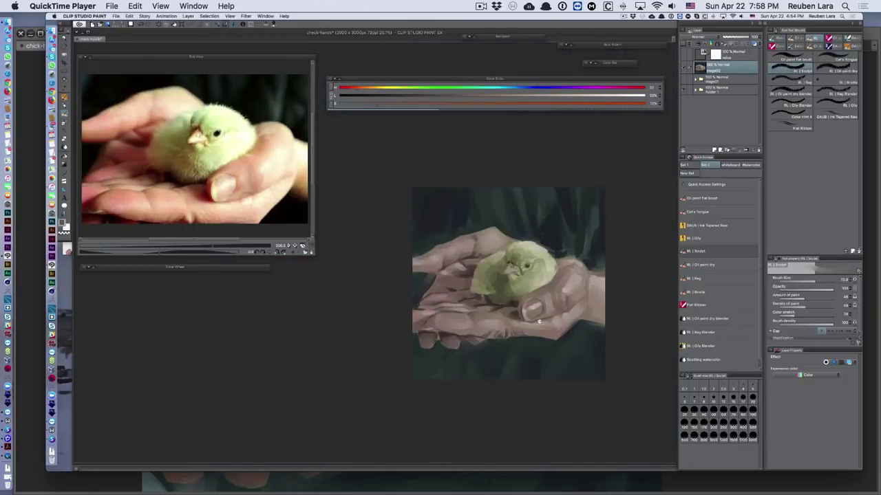
Watch the recorded darkening of the shadow between the chick and the thumb, with its color adjustments and sampled tones
scroll(537, 299, up, 4)
alt+click(530, 317)
drag(442, 95, 422, 96)
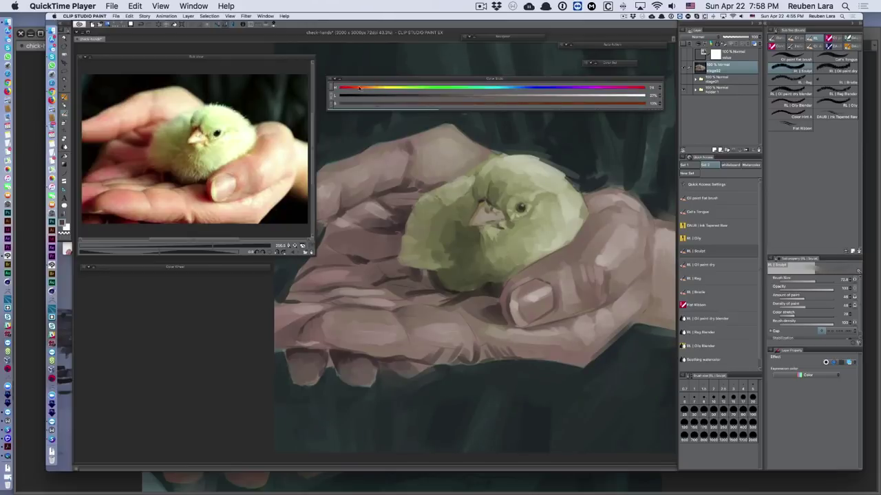
click(357, 88)
key(bracketleft)
key(bracketleft)
key(bracketleft)
key(bracketleft)
click(367, 96)
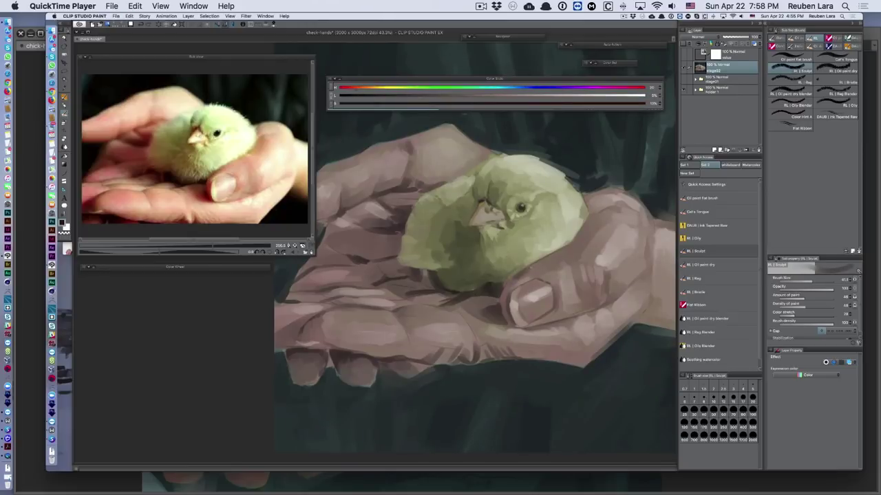
drag(506, 289, 503, 315)
alt+click(487, 287)
alt+click(491, 287)
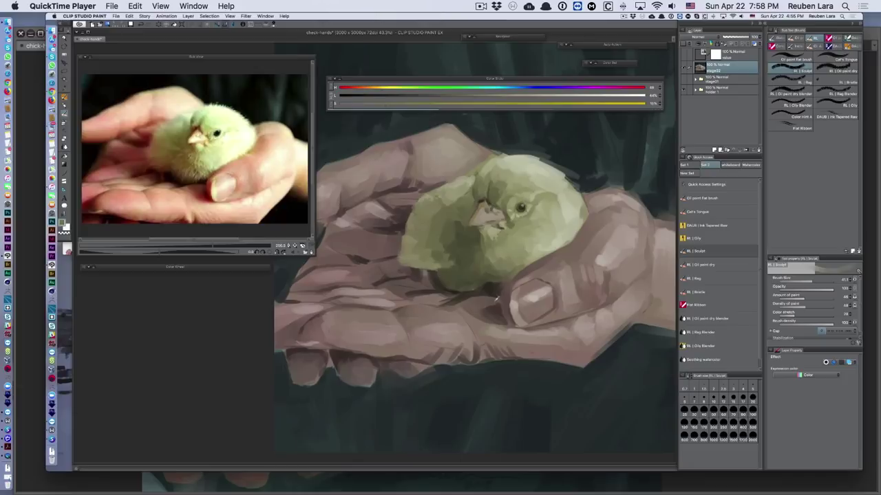
alt+click(490, 286)
Scrub the recording ahead to the late painting stage at 55:38 and pause playback
mouse_move(370, 391)
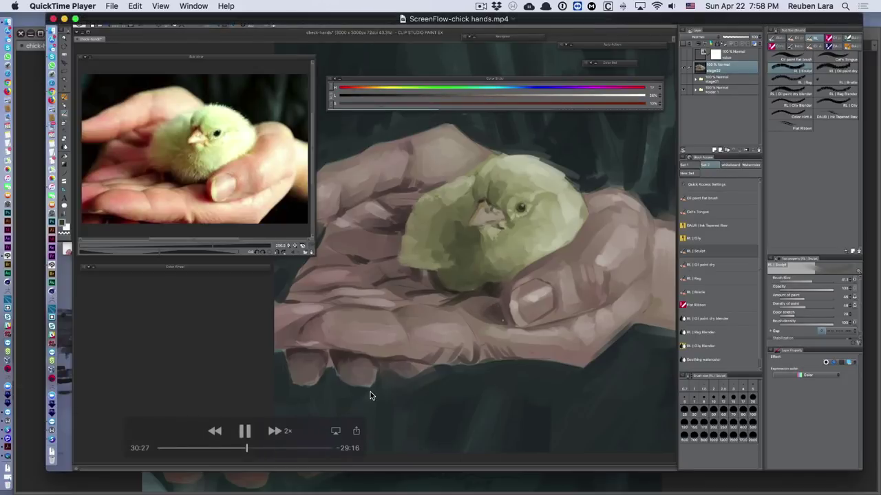
drag(245, 448, 320, 449)
click(245, 431)
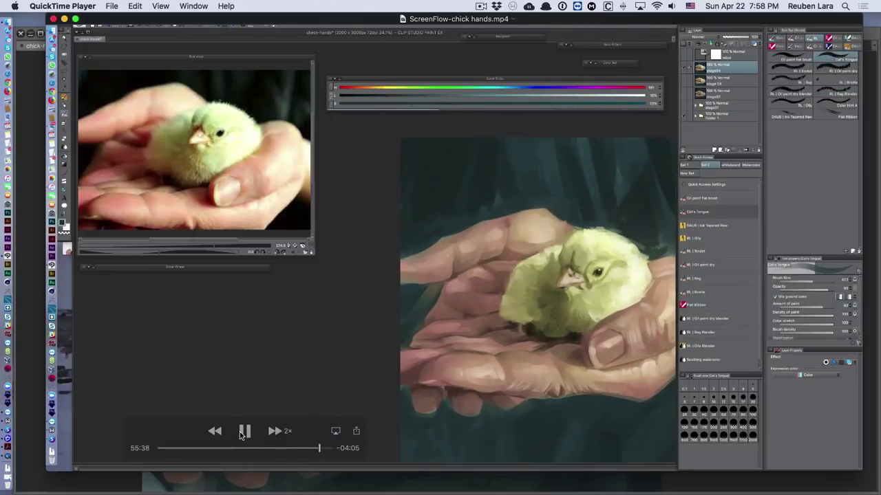
click(245, 432)
Switch to Clip Studio Paint, show the whole blank gray Illustration canvas, and select the Oil paint flat brush
click(38, 446)
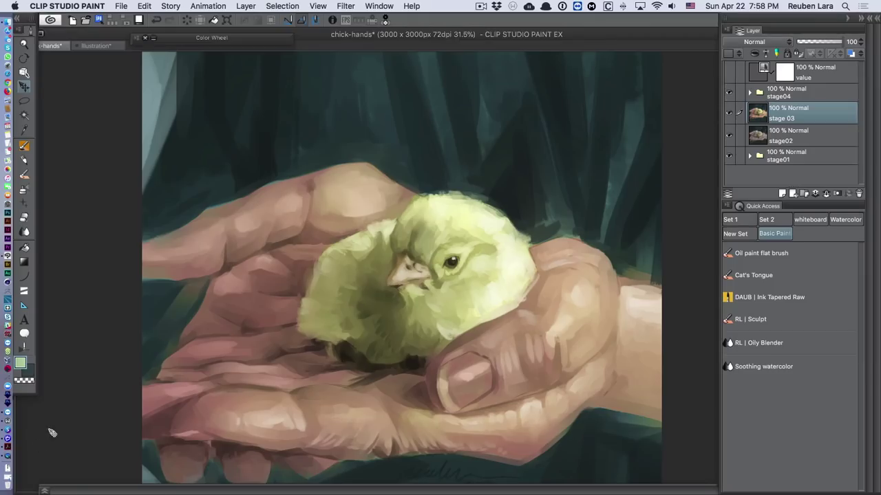
click(87, 46)
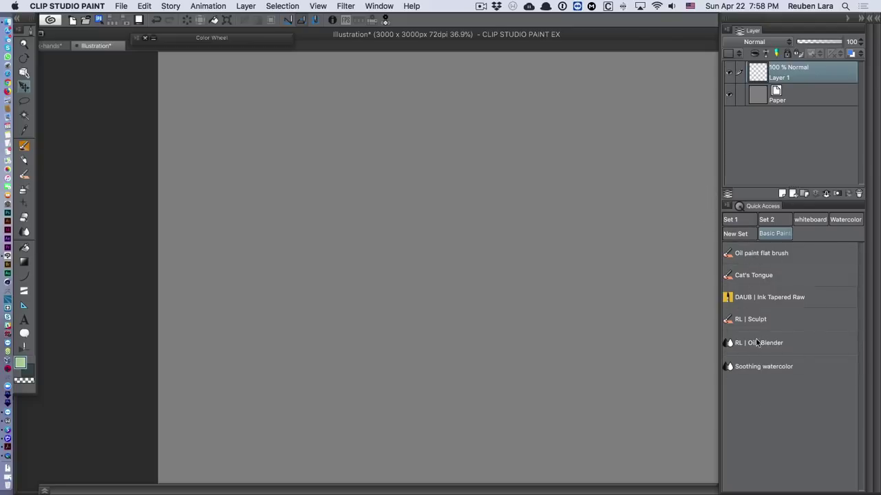
scroll(428, 273, down, 1)
scroll(428, 273, down, 1)
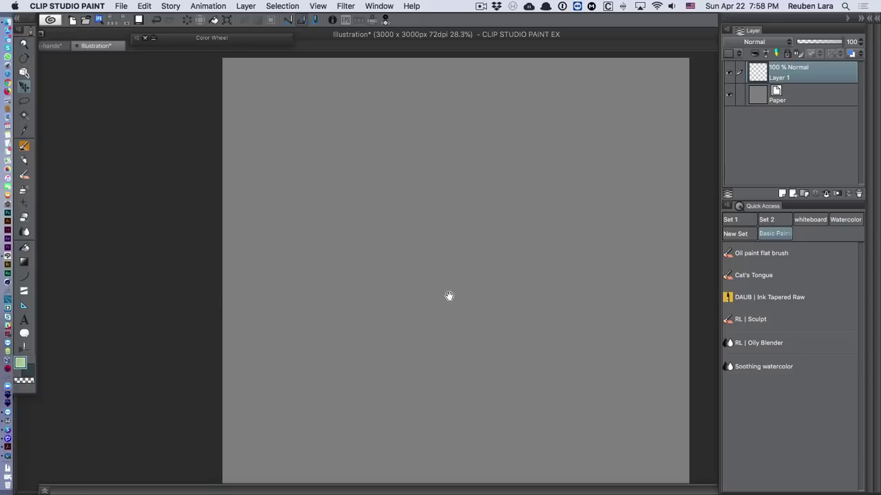
drag(450, 296, 401, 282)
scroll(400, 275, down, 2)
scroll(398, 277, up, 1)
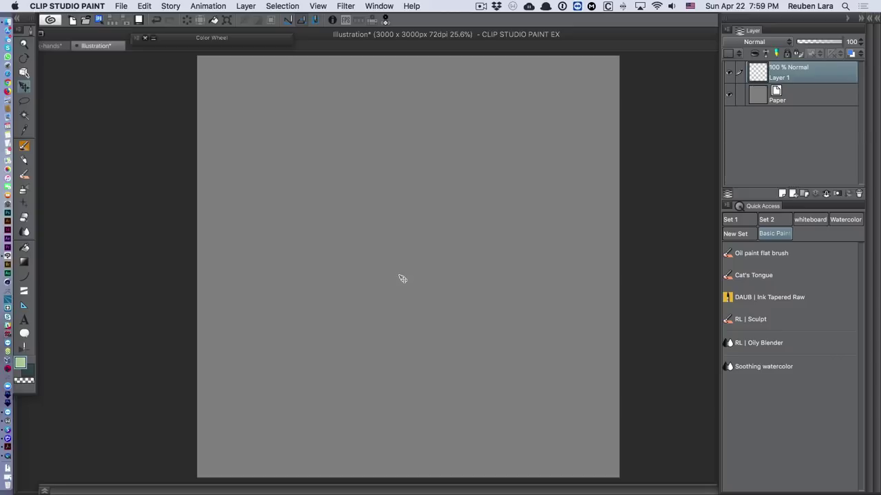
click(790, 255)
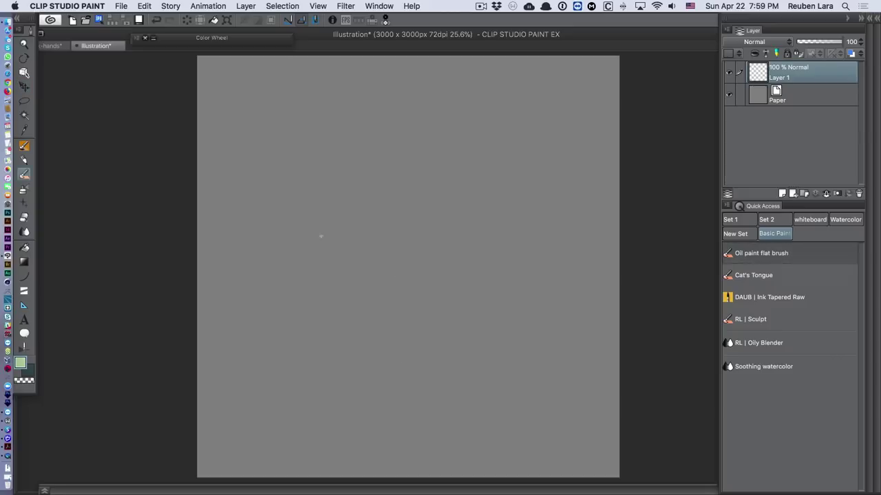
Switch to QuickTime Player, scrub the recording back to the flat stage01 colors at 10:32, and return to Clip Studio Paint
click(8, 462)
mouse_move(321, 447)
mouse_down()
mouse_move(168, 449)
mouse_move(190, 451)
mouse_up()
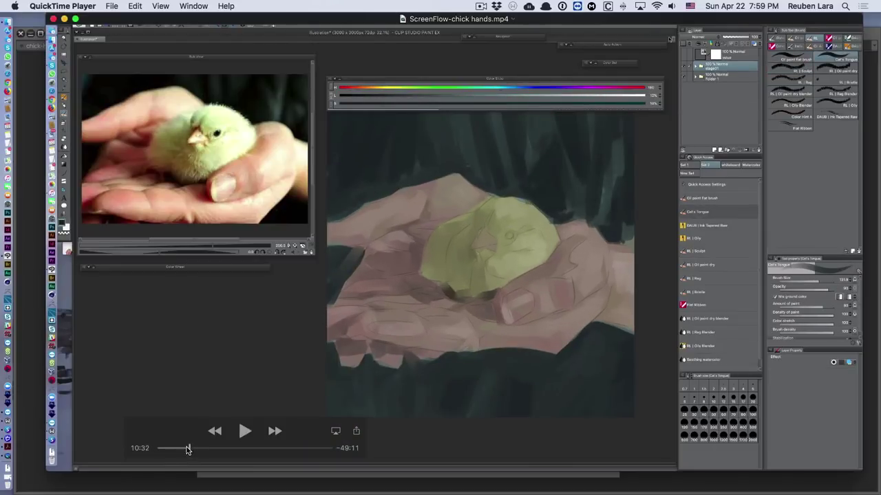
click(165, 473)
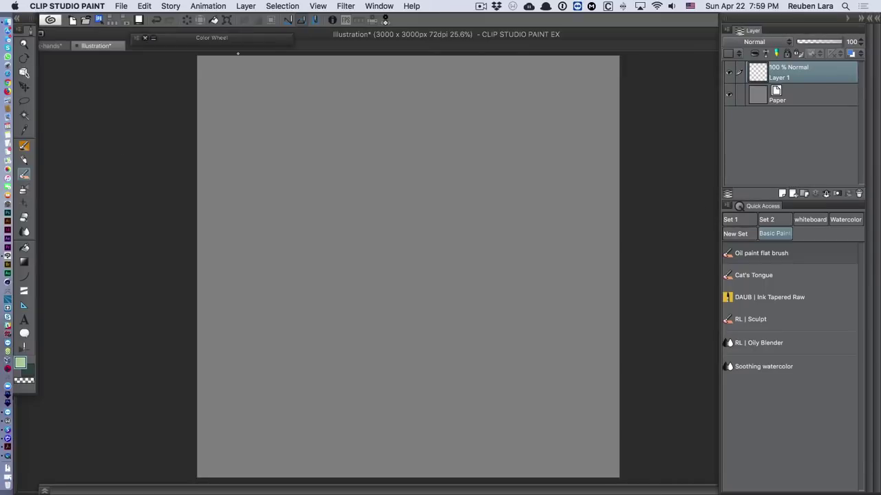
Expand the Color Wheel, move it down beside the canvas, and choose a blue with H 208, L 45 and S 55
click(154, 39)
double_click(186, 39)
click(153, 38)
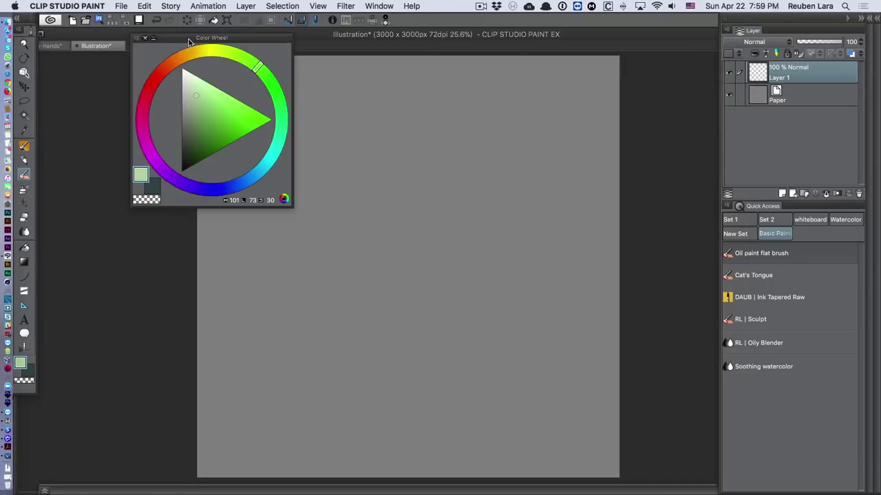
double_click(190, 39)
click(155, 40)
drag(156, 40, 65, 98)
drag(176, 221, 157, 240)
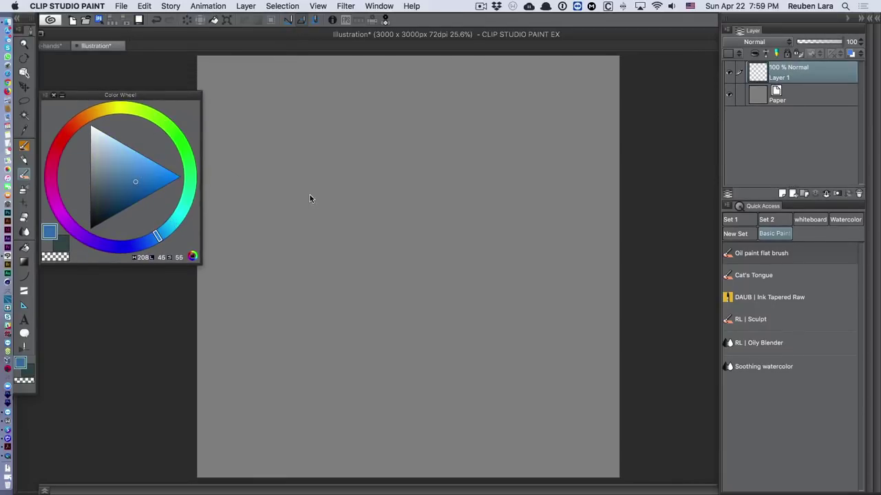
Replace the first test stroke with a broad vertical Oil paint flat brush patch in a darker blue of L 32 and S 54
mouse_move(266, 161)
mouse_down()
mouse_move(262, 301)
mouse_move(273, 202)
mouse_up()
drag(138, 183, 121, 195)
key(super+z)
mouse_move(261, 160)
mouse_down()
mouse_move(257, 246)
mouse_move(276, 219)
mouse_move(278, 349)
mouse_up()
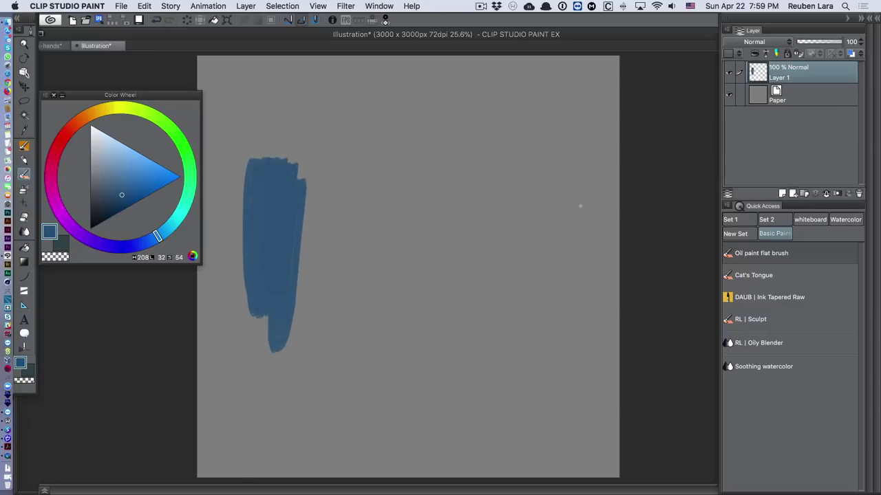
Paint narrow overlapping Cat's Tongue strokes beside the broad blue patch, and check the recording in QuickTime Player
click(777, 274)
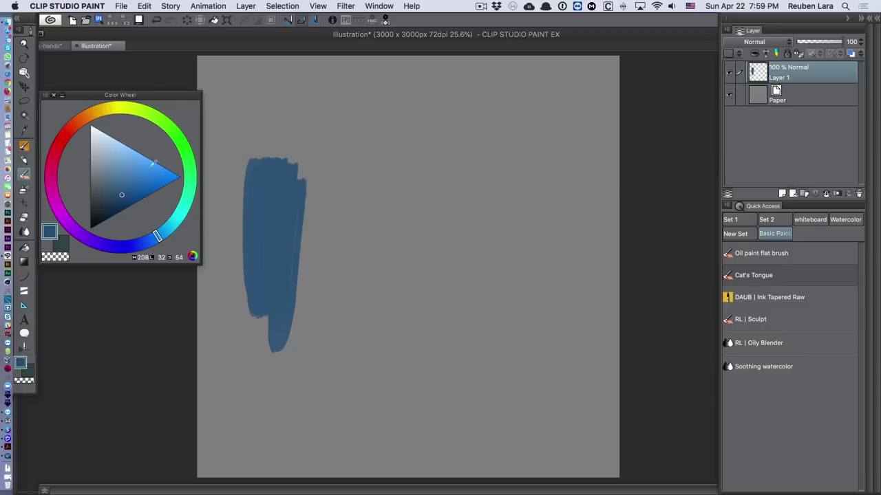
drag(327, 159, 332, 285)
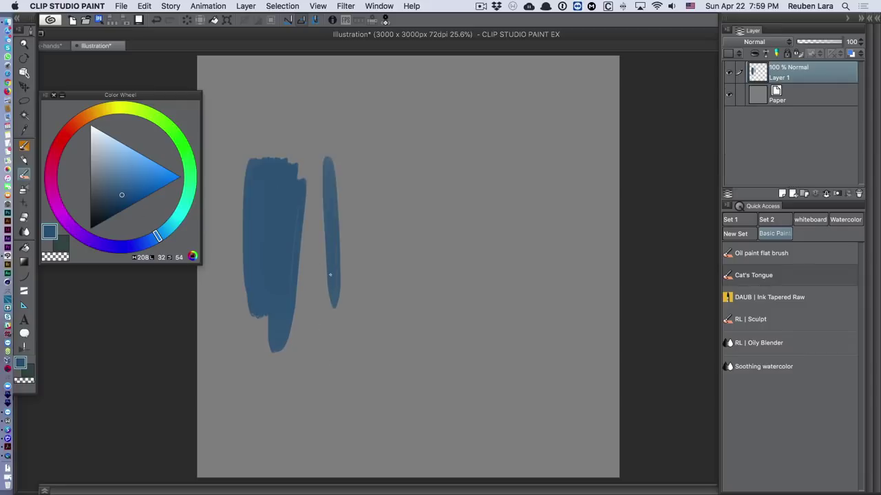
drag(314, 331, 319, 194)
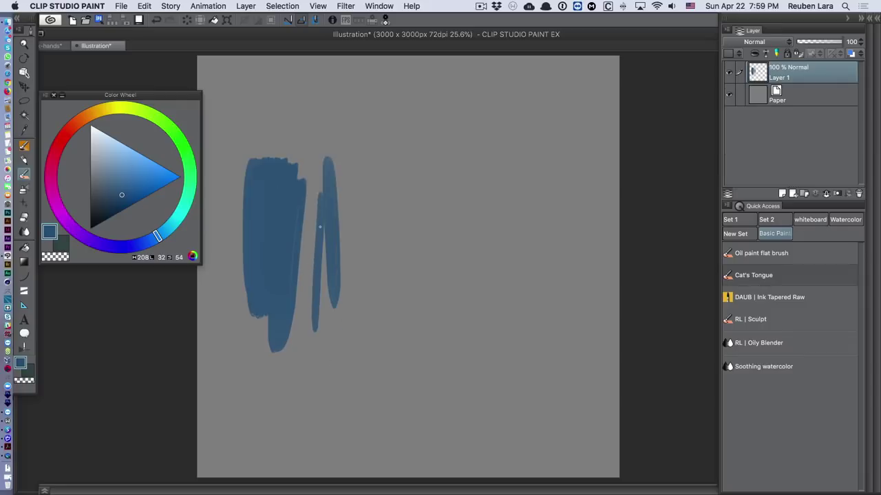
drag(320, 227, 327, 296)
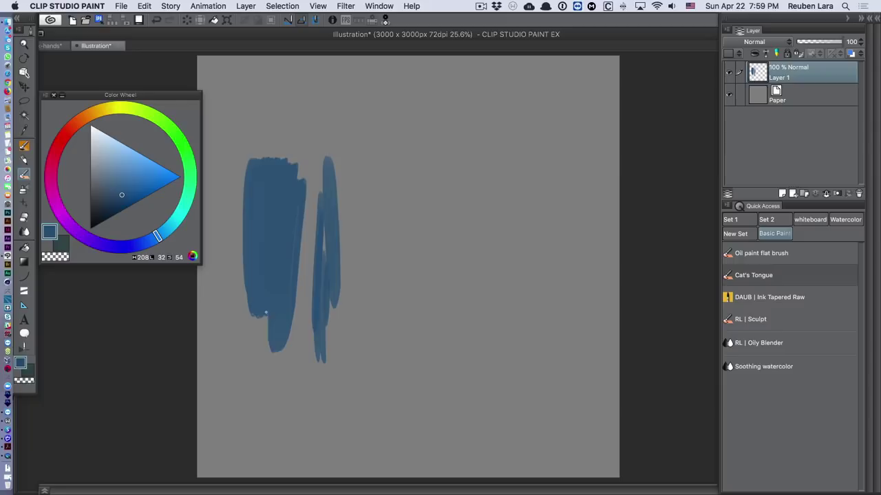
click(8, 460)
mouse_move(223, 447)
mouse_down()
mouse_move(193, 446)
mouse_move(249, 450)
mouse_up()
Paint a layered, soft-edged vertical blue patch with the RL | Sculpt brush beside the Cat's Tongue strokes
click(757, 319)
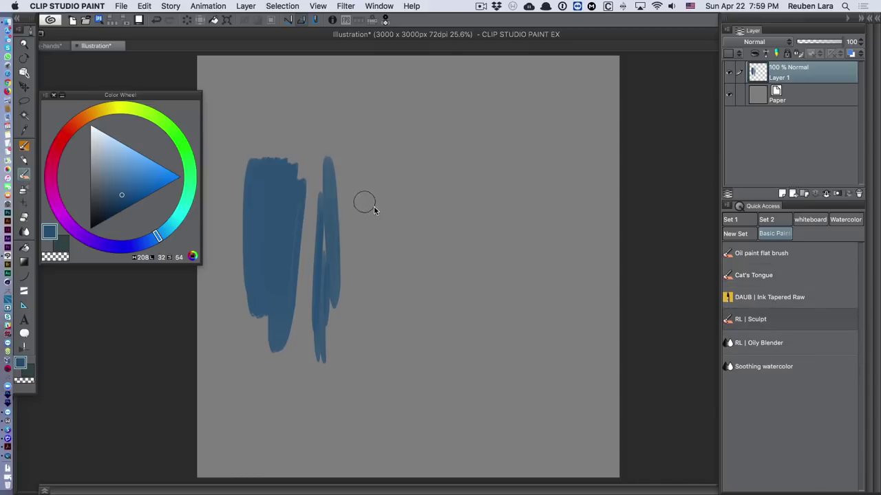
scroll(365, 239, up, 1)
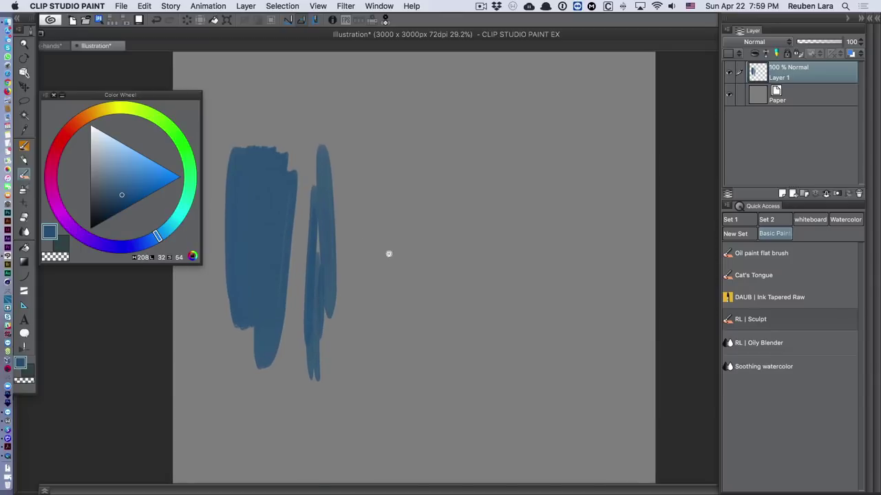
drag(372, 176, 373, 292)
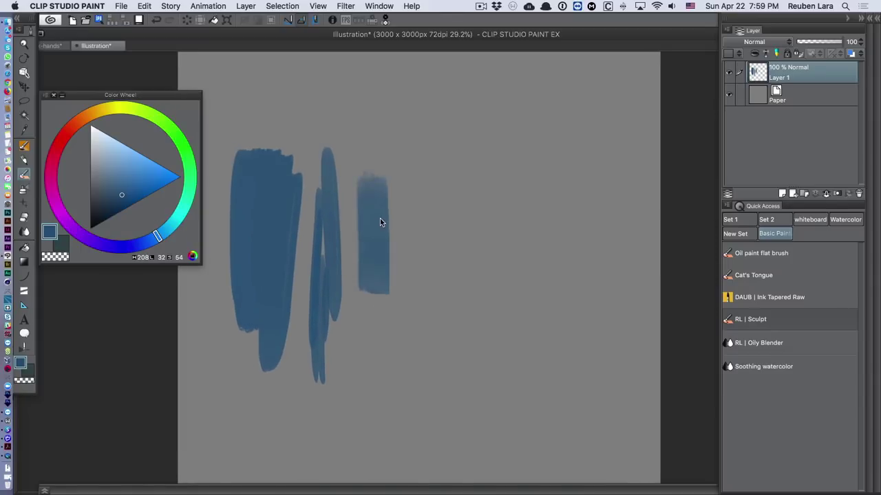
drag(370, 176, 377, 292)
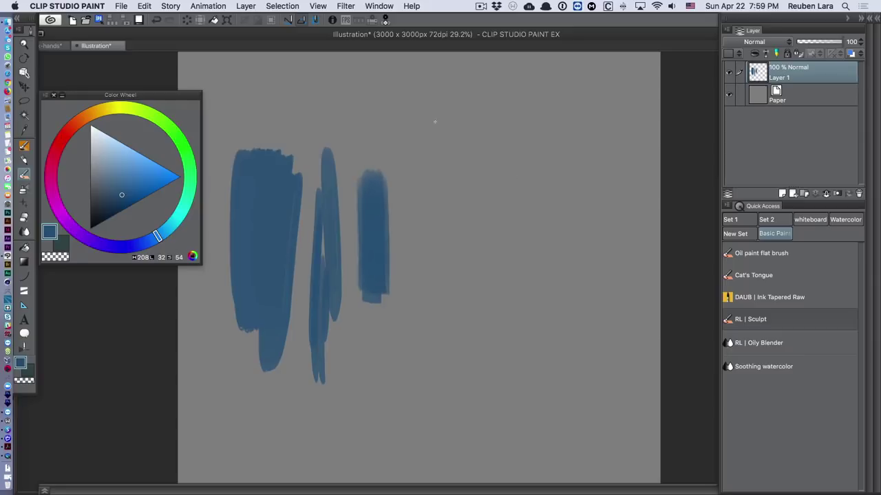
mouse_move(368, 178)
mouse_down()
mouse_move(378, 195)
mouse_move(390, 306)
mouse_move(394, 170)
mouse_up()
drag(358, 215, 373, 192)
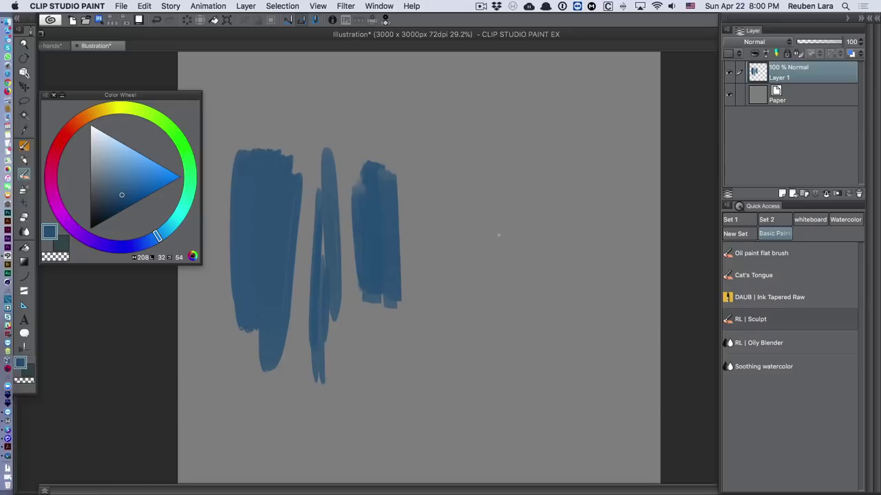
Extend the broad blue patch up and outward with overlapping Oil paint flat brush strokes
click(775, 255)
mouse_move(266, 122)
mouse_down()
mouse_move(235, 147)
mouse_move(240, 189)
mouse_move(217, 278)
mouse_up()
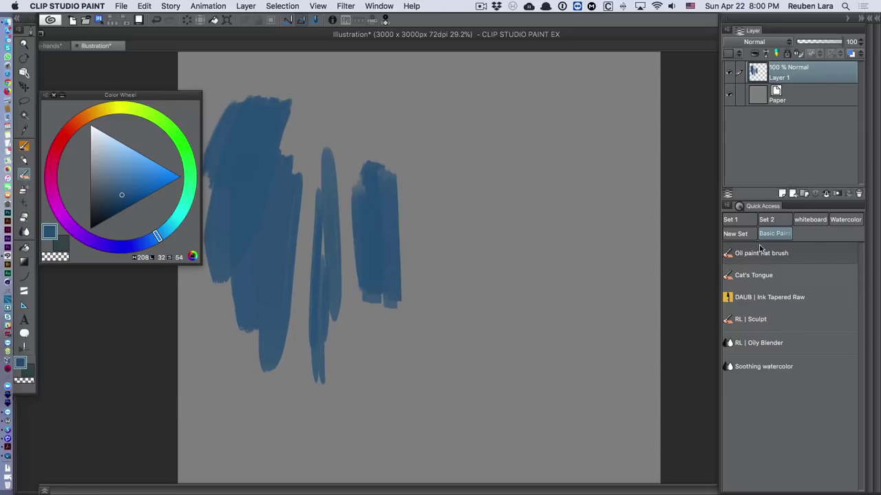
Sample the Sculpt patch's blue, shift its hue to green at H 148, and blend a soft green spot onto that patch with RL | Sculpt
click(757, 320)
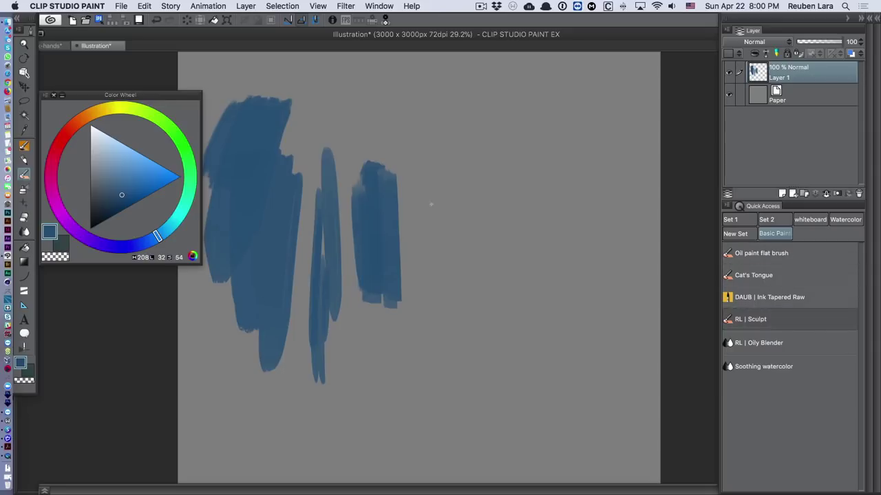
click(90, 128)
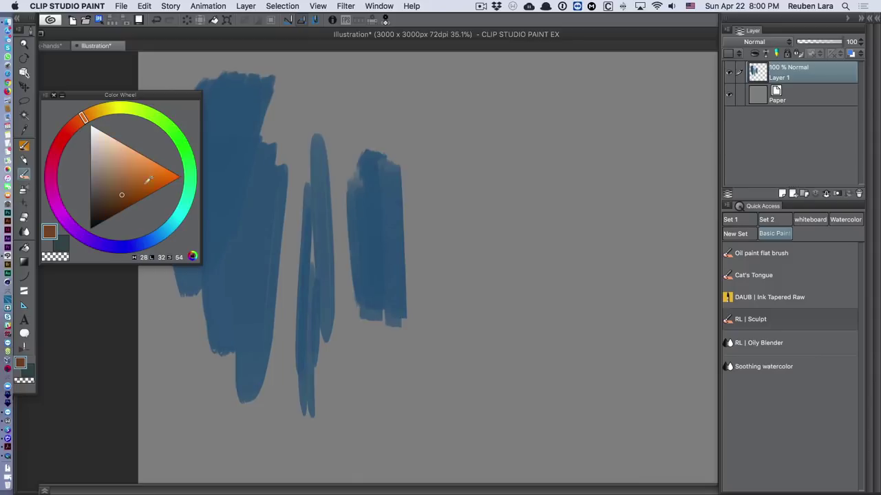
click(137, 182)
alt+click(376, 207)
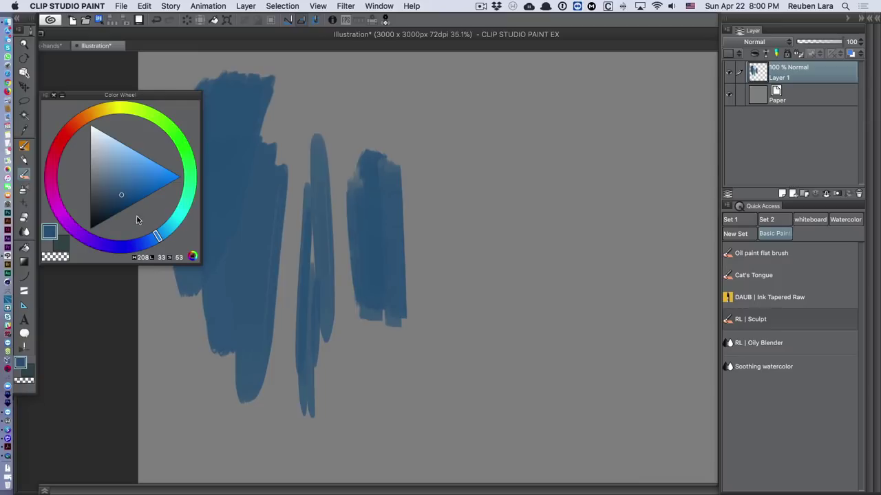
drag(158, 238, 227, 157)
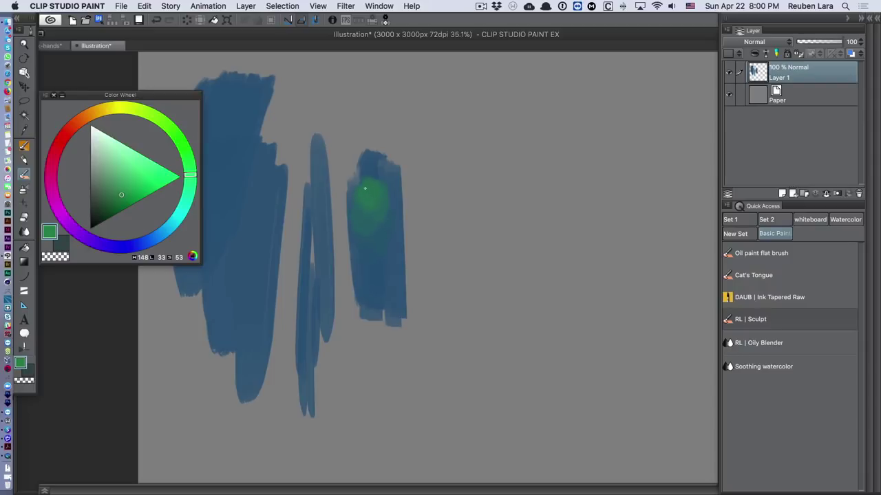
mouse_move(365, 189)
mouse_down()
mouse_move(376, 176)
mouse_move(364, 166)
mouse_move(377, 185)
mouse_move(387, 179)
mouse_up()
drag(430, 263, 473, 269)
Paint a green patch and a small black mark beneath it on the broad blue area with the Oil paint flat brush
click(798, 255)
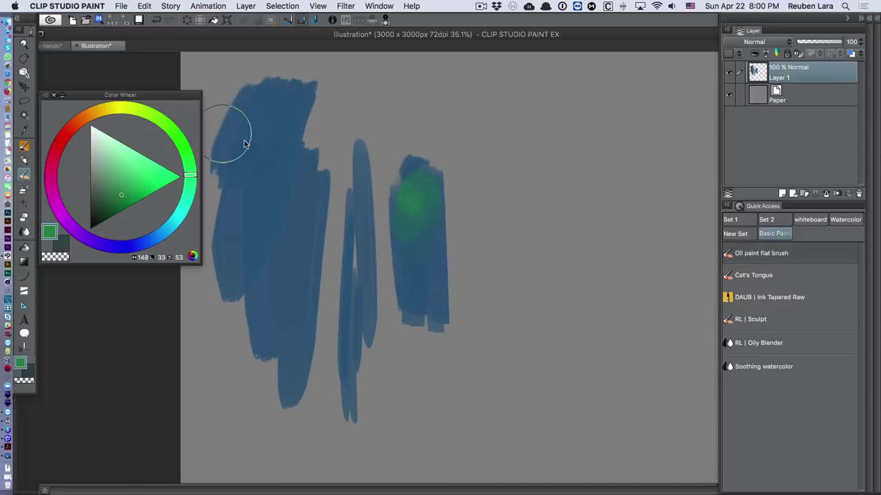
mouse_move(263, 140)
mouse_down()
mouse_move(253, 170)
mouse_move(243, 163)
mouse_move(268, 150)
mouse_move(268, 167)
mouse_move(277, 163)
mouse_move(282, 127)
mouse_move(250, 121)
mouse_move(287, 126)
mouse_move(278, 147)
mouse_move(262, 114)
mouse_up()
key(super+z)
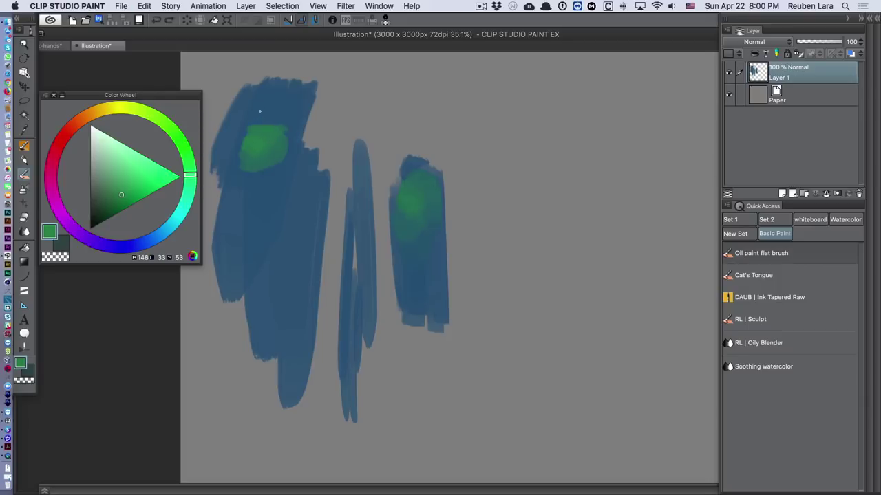
drag(259, 111, 264, 133)
key(super+z)
key(super+shift+z)
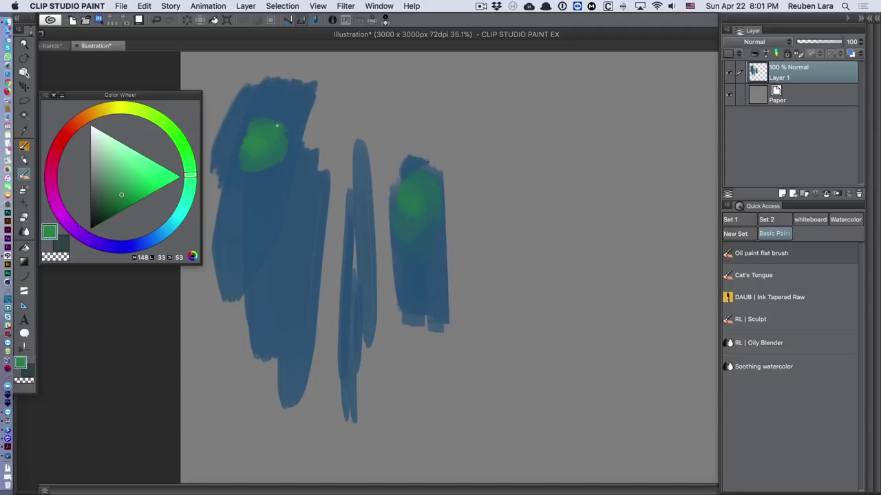
click(90, 229)
drag(275, 214, 259, 208)
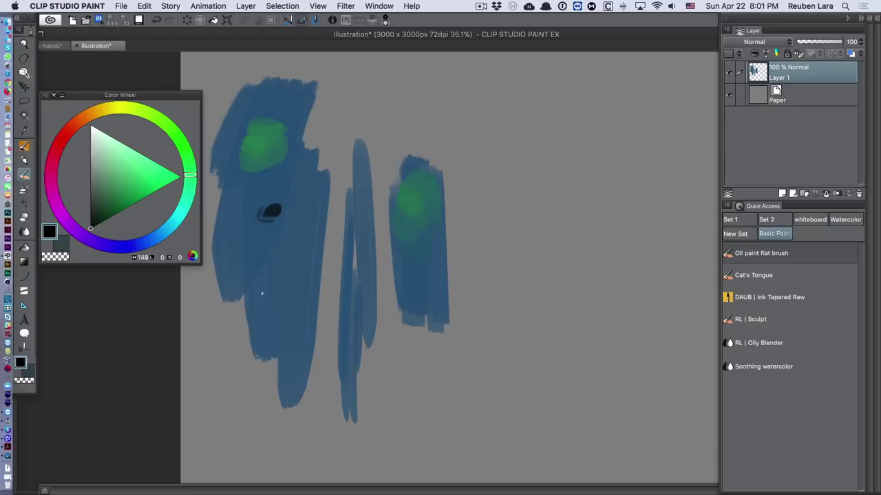
Build up a second, brighter green spot of H 148, L 36, S 61 on the lower Sculpt patch using RL | Sculpt
click(128, 193)
click(788, 320)
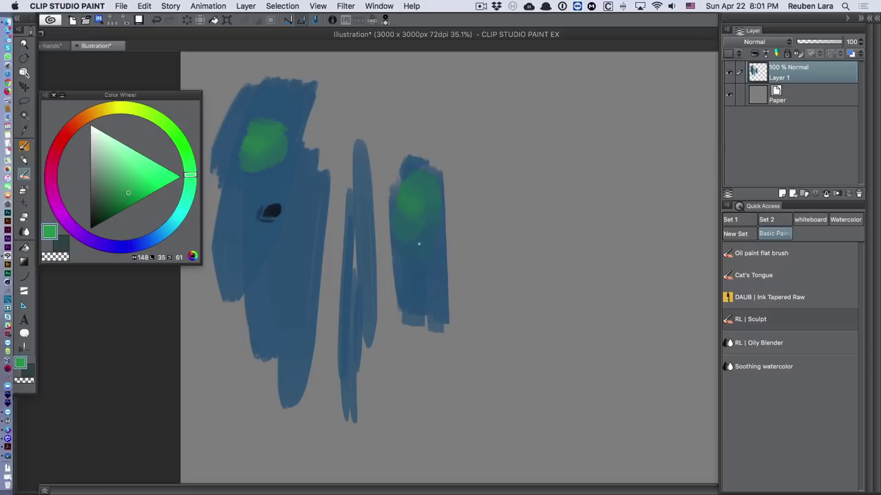
key(super+z)
mouse_move(424, 270)
mouse_down()
mouse_move(407, 258)
mouse_move(433, 268)
mouse_up()
click(130, 191)
mouse_move(425, 256)
mouse_down()
mouse_move(407, 252)
mouse_move(413, 261)
mouse_move(431, 248)
mouse_move(415, 255)
mouse_move(422, 238)
mouse_move(439, 262)
mouse_move(407, 242)
mouse_move(409, 262)
mouse_up()
key(super+z)
Smudge the brighter green spot into the surrounding blue with the RL | Oily Blender
click(776, 342)
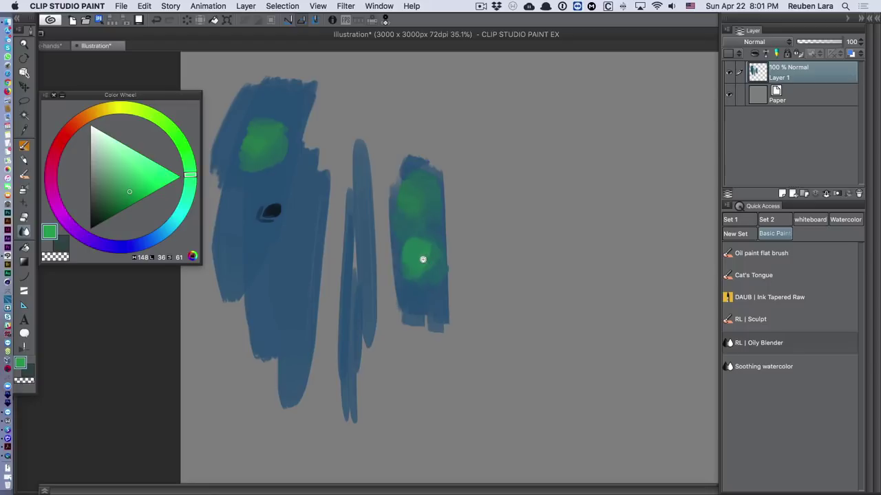
scroll(425, 262, up, 1)
mouse_move(435, 270)
mouse_down()
mouse_move(419, 281)
mouse_move(415, 255)
mouse_up()
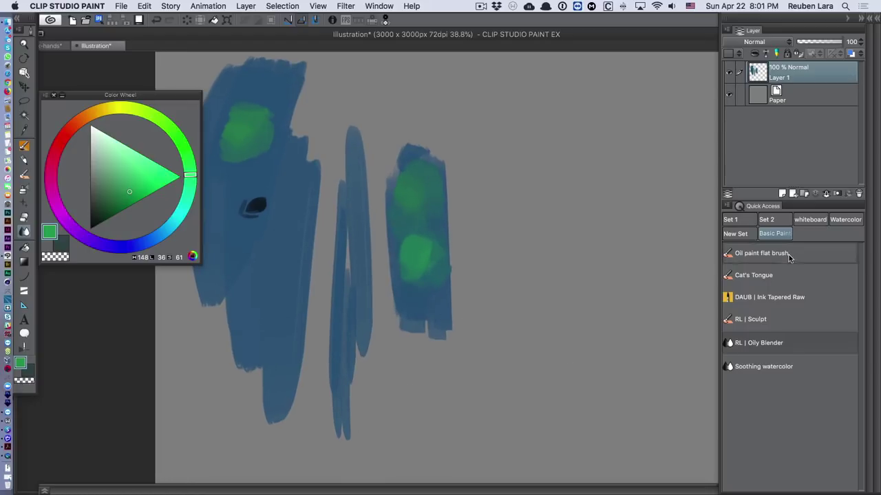
Choose a muted ochre of hue 42 and fill a large patch right of the blue samples with the Oil paint flat brush
click(757, 253)
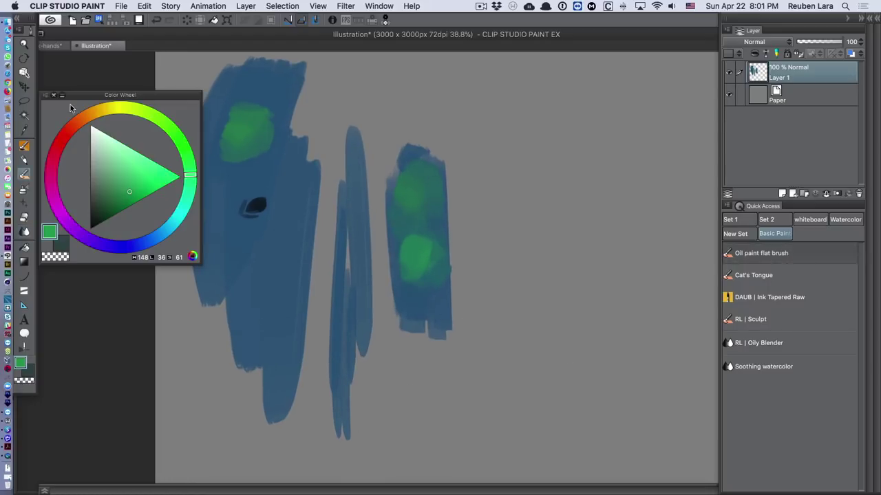
click(119, 109)
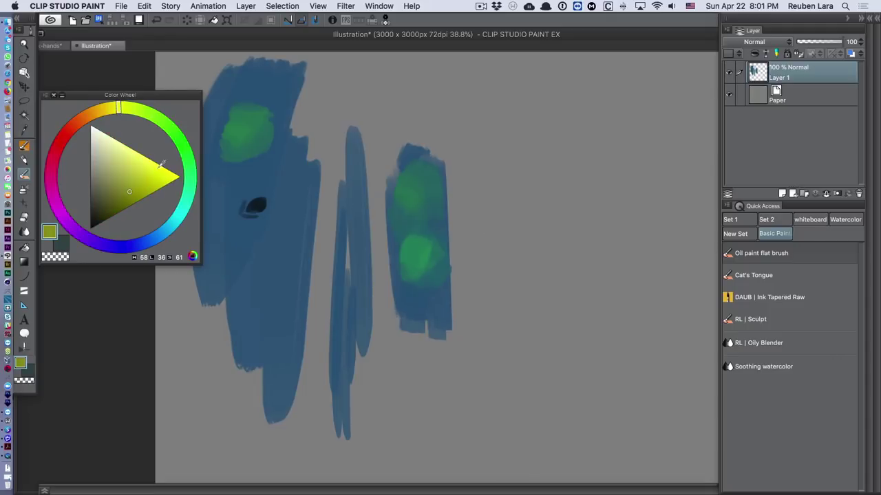
drag(161, 164, 116, 183)
click(100, 115)
click(111, 186)
mouse_move(491, 261)
mouse_down()
mouse_move(568, 198)
mouse_move(523, 303)
mouse_move(604, 194)
mouse_move(485, 200)
mouse_move(529, 330)
mouse_move(516, 350)
mouse_up()
Add two light highlights of H 42, L 68, S 35 to the upper and lower parts of the ochre patch
click(110, 159)
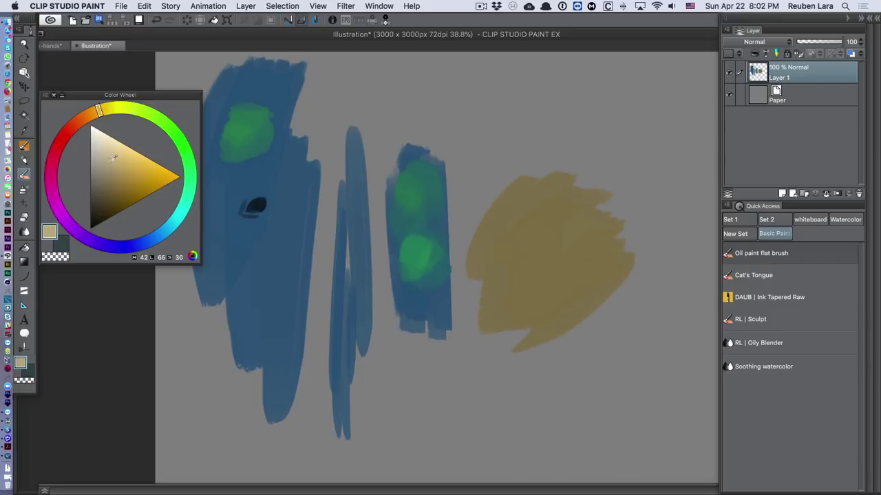
drag(541, 201, 497, 252)
drag(497, 251, 550, 201)
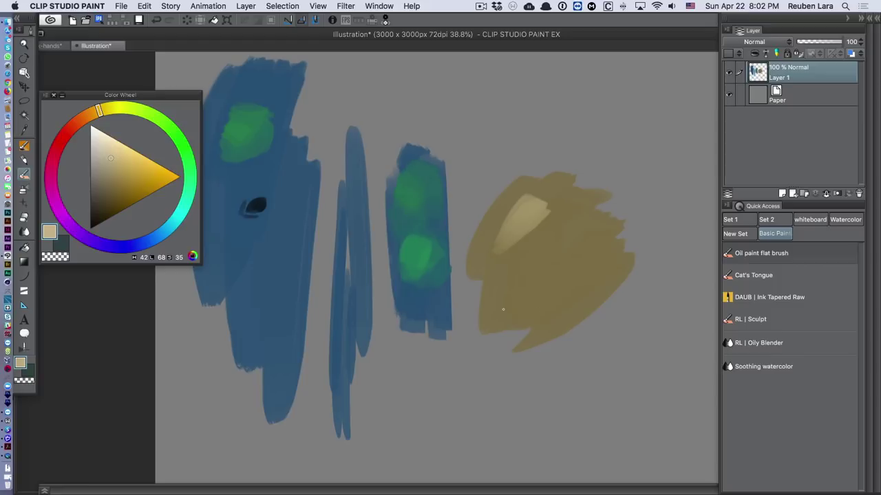
mouse_move(503, 310)
mouse_down()
mouse_move(592, 298)
mouse_move(604, 285)
mouse_up()
Paint dark brown shadow strokes of H 42, L 15, S 37 between the two highlights on the ochre patch
click(100, 213)
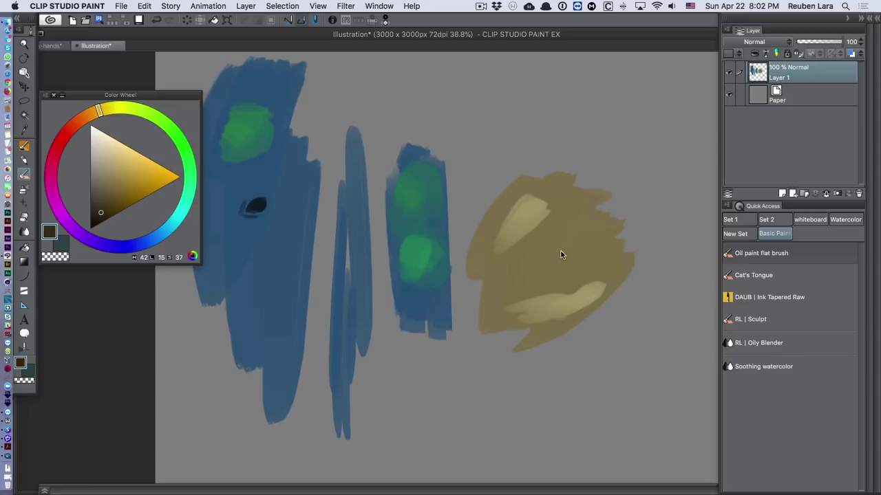
mouse_move(511, 268)
mouse_down()
mouse_move(575, 228)
mouse_move(521, 268)
mouse_move(547, 257)
mouse_move(502, 277)
mouse_move(561, 238)
mouse_move(539, 253)
mouse_move(559, 249)
mouse_move(554, 256)
mouse_move(519, 268)
mouse_move(594, 242)
mouse_up()
drag(572, 261, 509, 279)
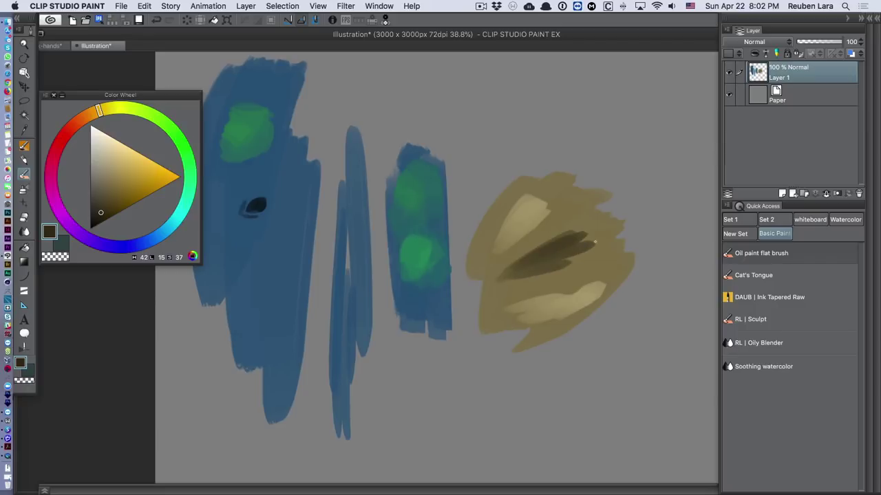
Add thin dark accent strokes above and below the central shadow with the Cat's Tongue brush
click(769, 276)
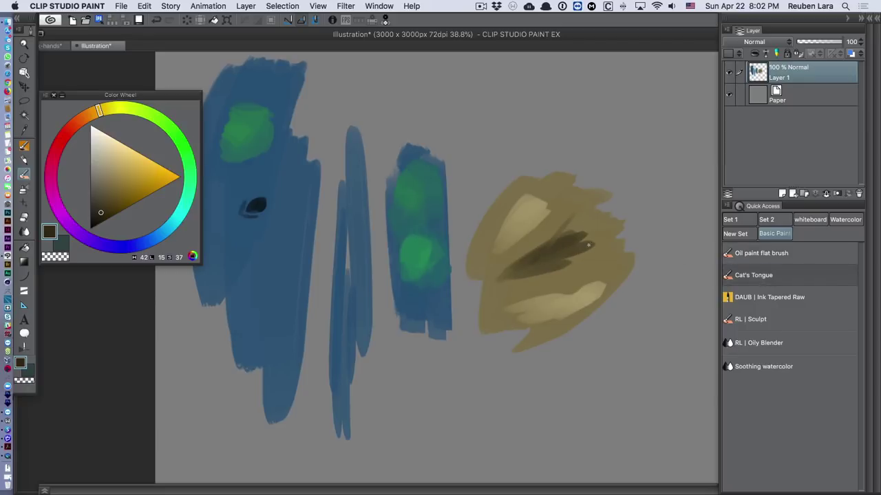
mouse_move(558, 233)
mouse_down()
mouse_move(558, 213)
mouse_move(538, 221)
mouse_move(548, 241)
mouse_move(581, 205)
mouse_up()
drag(509, 295, 604, 266)
Soften the edges of the upper highlight with RL | Sculpt, using tones sampled from the ochre patch
alt+click(501, 291)
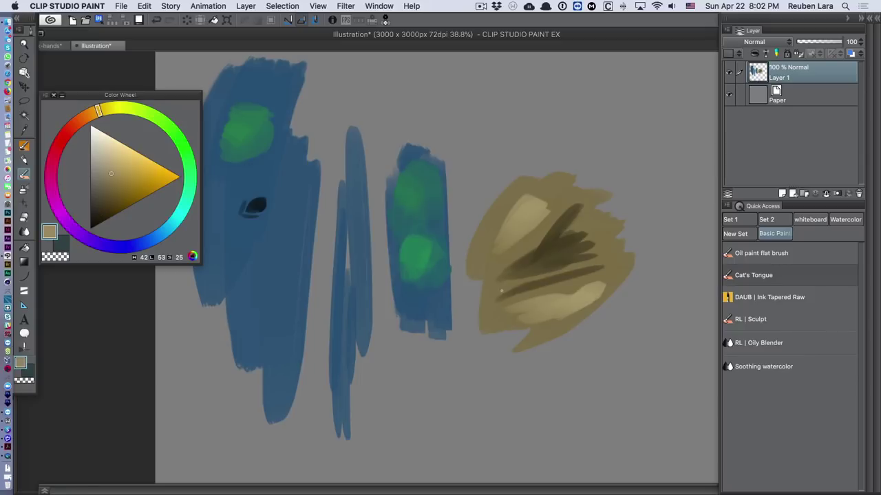
click(750, 320)
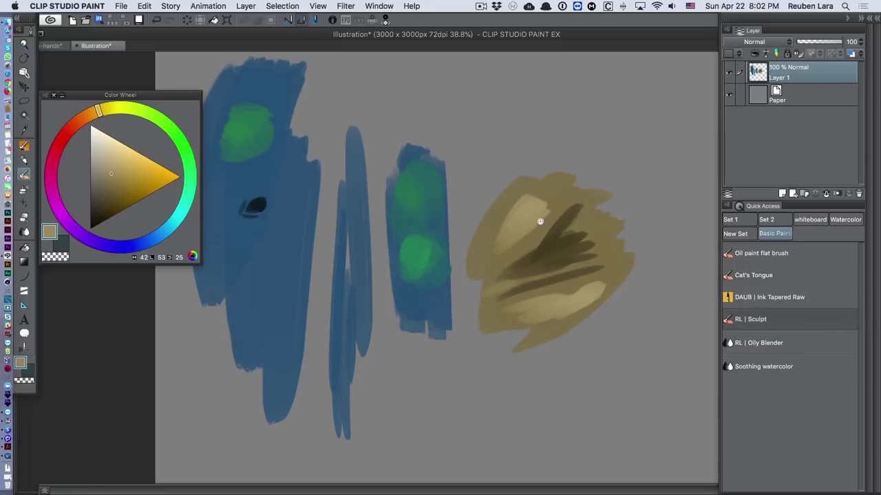
scroll(540, 221, up, 1)
alt+click(535, 207)
mouse_move(529, 193)
mouse_down()
mouse_move(540, 203)
mouse_move(494, 230)
mouse_move(516, 198)
mouse_up()
alt+click(512, 219)
mouse_move(496, 252)
mouse_down()
mouse_move(551, 201)
mouse_move(503, 232)
mouse_move(539, 216)
mouse_move(514, 223)
mouse_up()
key(super+z)
Sample the upper highlight, enrich the color to H 43, L 60, S 41, and paint a warmer accent in its center
alt+click(529, 215)
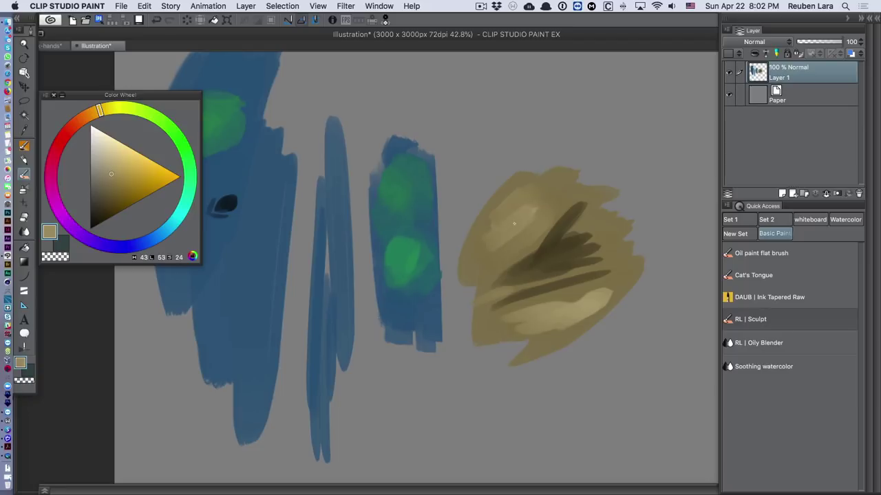
drag(149, 173, 120, 167)
mouse_move(518, 217)
mouse_down()
mouse_move(511, 230)
mouse_move(525, 210)
mouse_move(503, 227)
mouse_move(527, 201)
mouse_move(502, 207)
mouse_move(530, 227)
mouse_move(510, 235)
mouse_up()
mouse_move(525, 196)
mouse_down()
mouse_move(500, 209)
mouse_move(489, 247)
mouse_move(521, 202)
mouse_move(508, 217)
mouse_move(498, 205)
mouse_move(478, 260)
mouse_move(512, 239)
mouse_move(513, 224)
mouse_move(484, 256)
mouse_move(543, 214)
mouse_move(531, 198)
mouse_move(543, 206)
mouse_move(520, 211)
mouse_up()
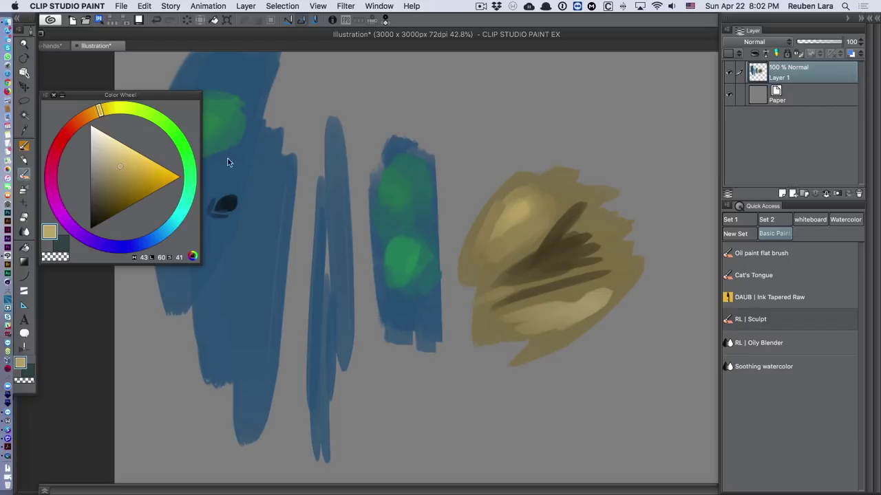
Merge the dark central strokes into a smooth triangular shadow and paint a light band beneath it with RL | Sculpt
mouse_move(586, 201)
mouse_down()
mouse_move(562, 250)
mouse_move(579, 205)
mouse_move(560, 245)
mouse_move(584, 232)
mouse_move(584, 205)
mouse_move(579, 235)
mouse_up()
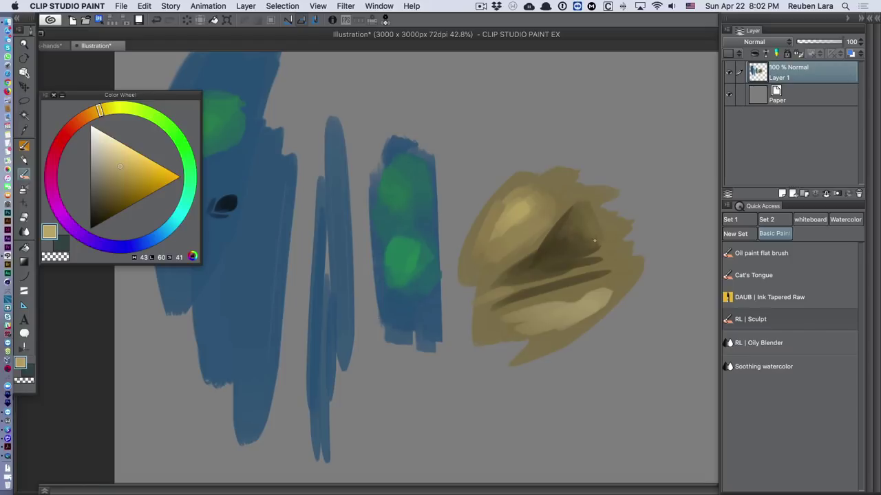
mouse_move(507, 284)
mouse_down()
mouse_move(579, 266)
mouse_move(485, 297)
mouse_move(582, 260)
mouse_up()
drag(522, 273, 597, 256)
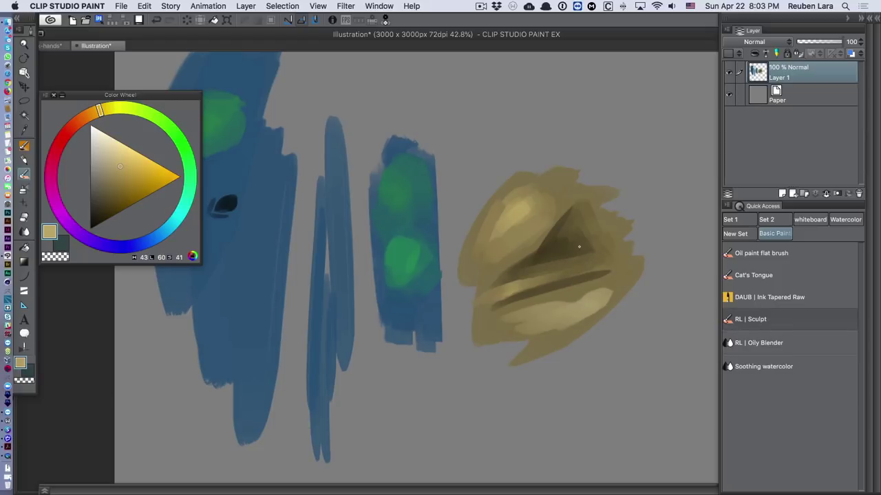
Set the color to H 43, L 50, S 44 and blend the lower highlight into the ochre patch with the RL | Oily Blender
scroll(590, 281, up, 1)
click(757, 343)
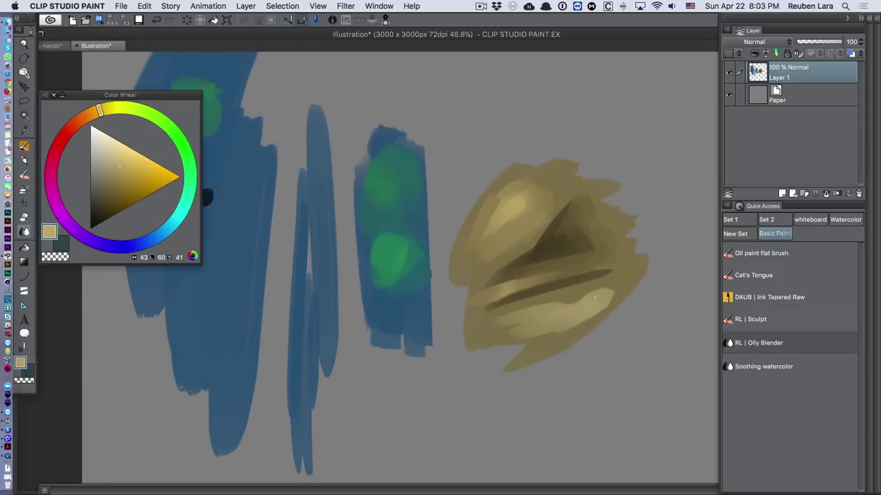
mouse_move(138, 163)
mouse_down()
mouse_move(131, 155)
mouse_move(141, 166)
mouse_move(130, 177)
mouse_up()
mouse_move(590, 283)
mouse_down()
mouse_move(580, 300)
mouse_move(612, 289)
mouse_up()
mouse_move(516, 309)
mouse_down()
mouse_move(574, 301)
mouse_move(569, 307)
mouse_move(614, 290)
mouse_move(590, 318)
mouse_move(528, 338)
mouse_move(552, 328)
mouse_up()
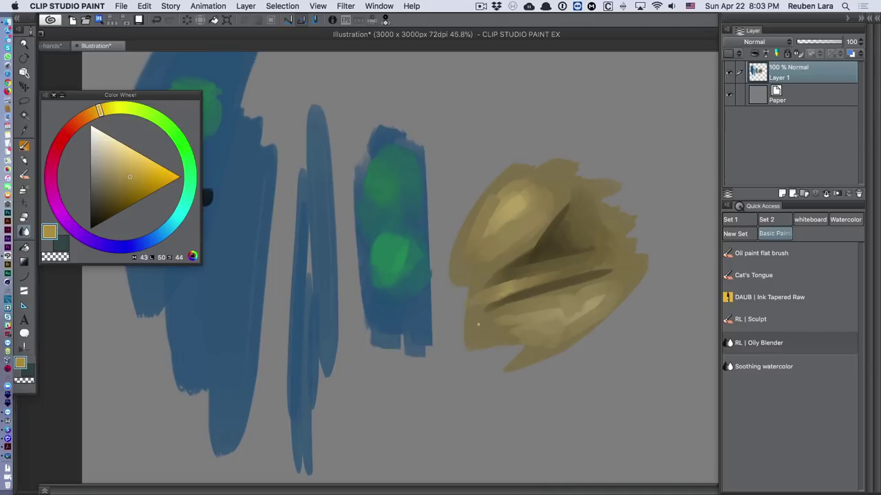
mouse_move(494, 311)
mouse_down()
mouse_move(605, 280)
mouse_move(591, 306)
mouse_up()
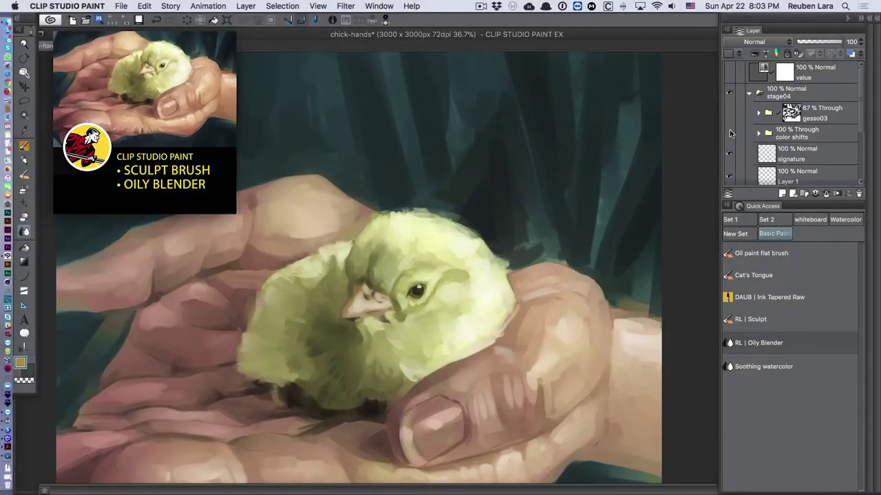
Show the color shifts folder of stage04 in the chick-hands document, and fit the whole painting in view
click(730, 134)
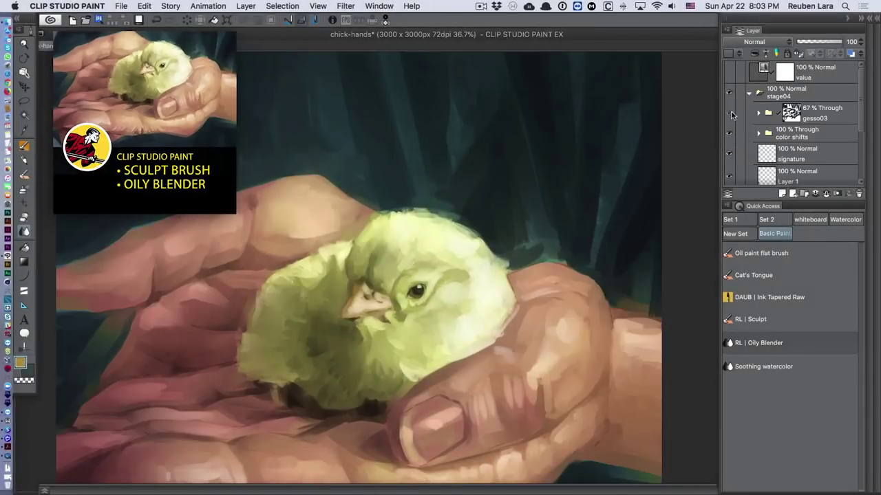
key(super+0)
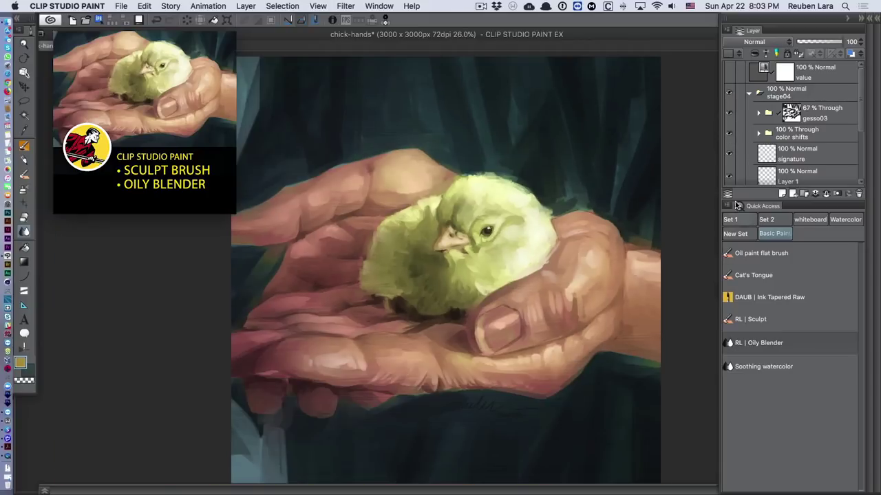